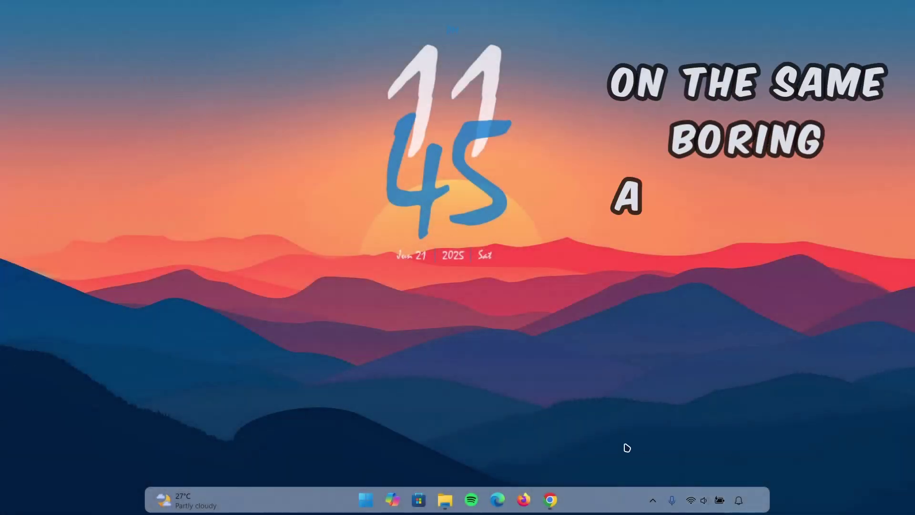
Glance at the Start menu and notifications panel, then dismiss them
key("super")
left_click(739, 500)
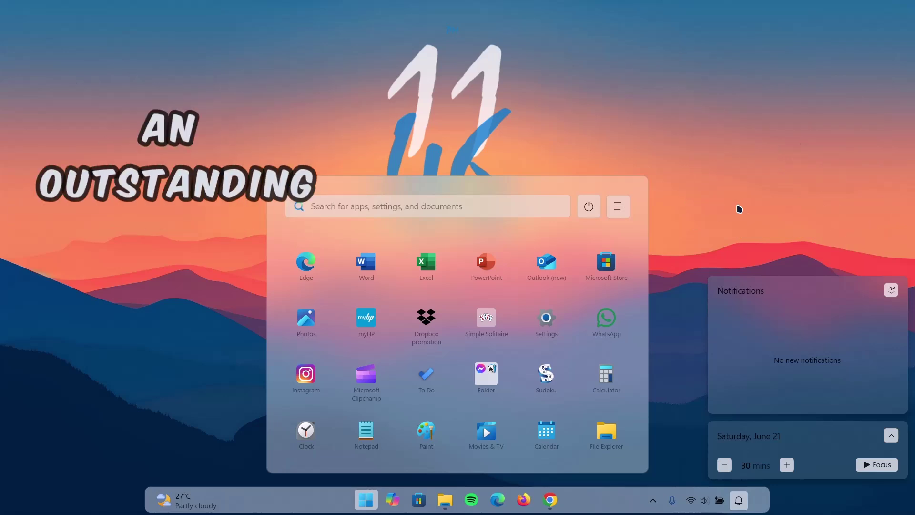
left_click(740, 209)
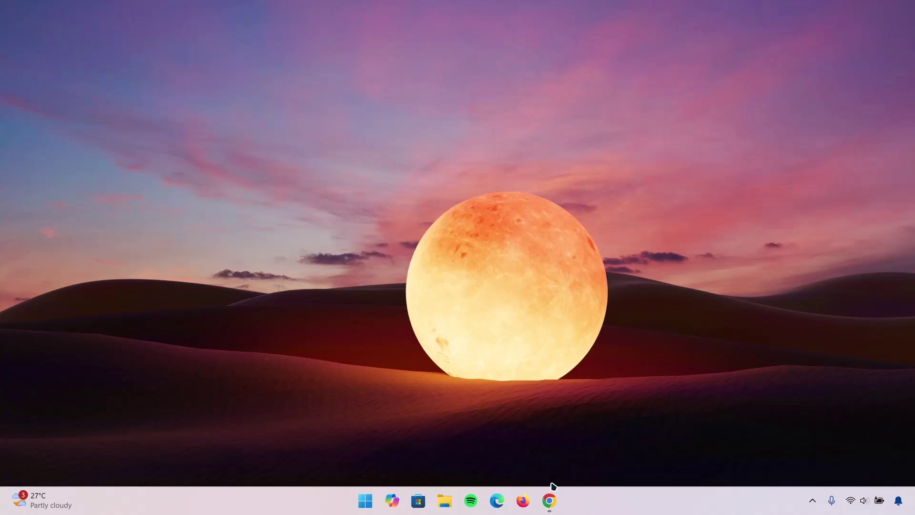
Download windhawk_setup.exe from windhawk.net in Chrome and run it
left_click(549, 499)
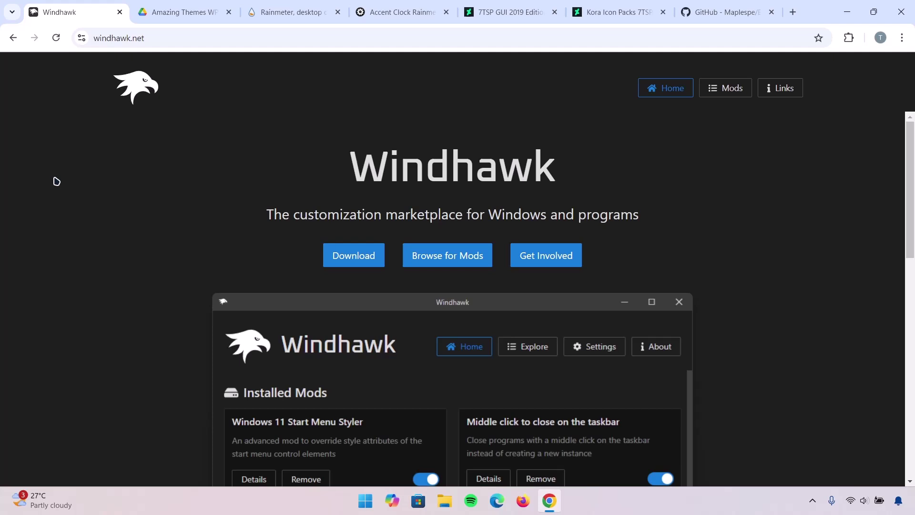
left_click(349, 260)
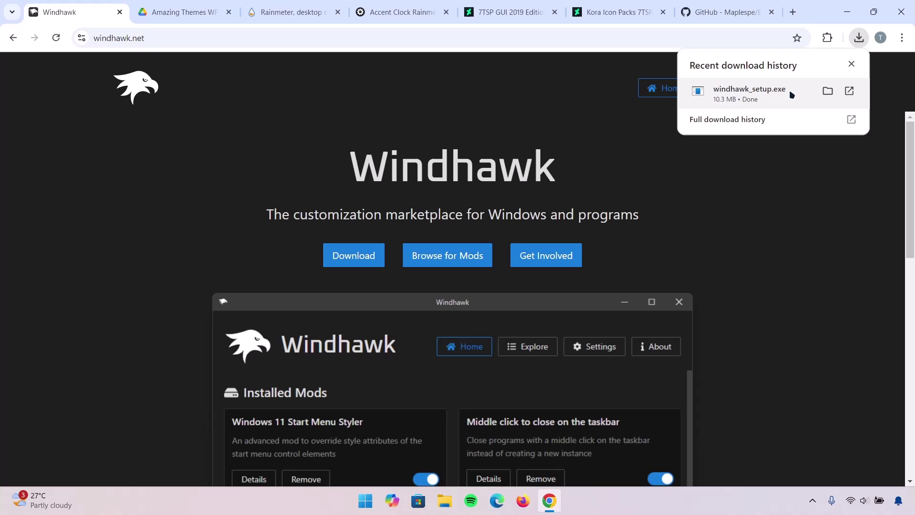
left_click(792, 94)
Install Windhawk with the standard installation type and default components, then launch it
left_click(847, 12)
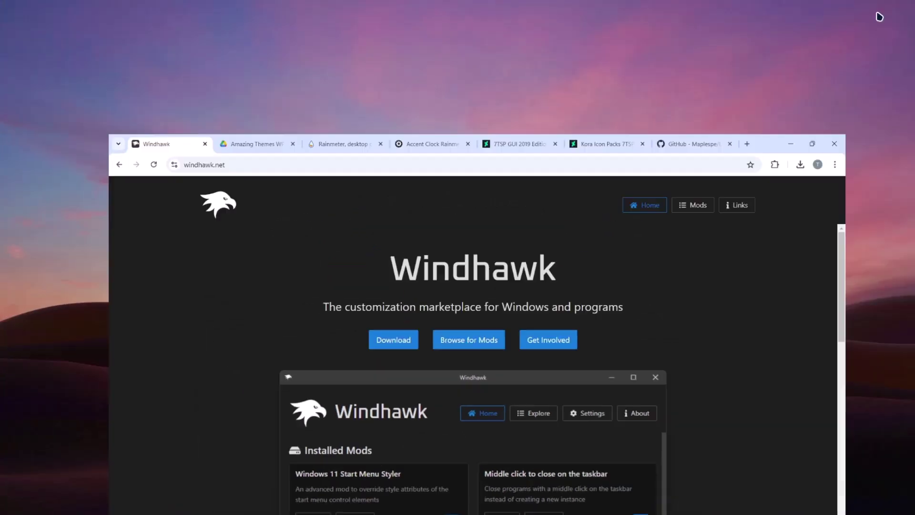
left_click(453, 320)
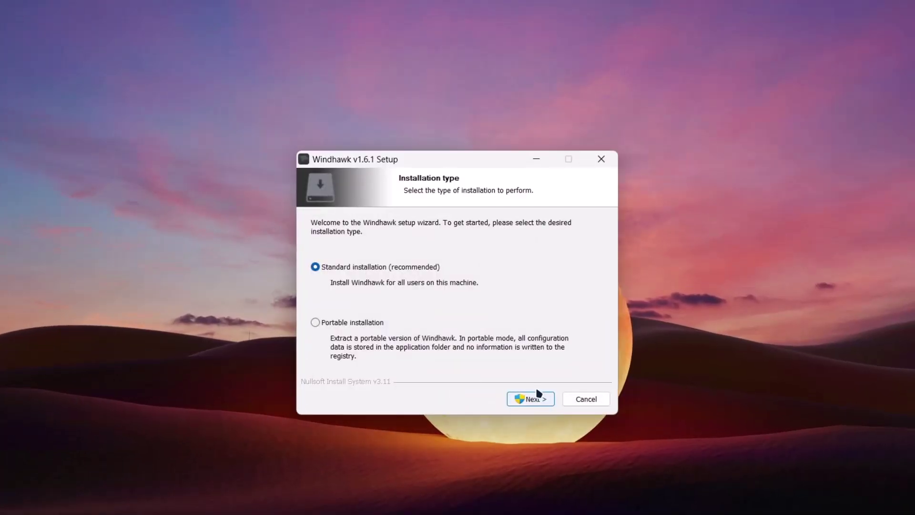
left_click(521, 399)
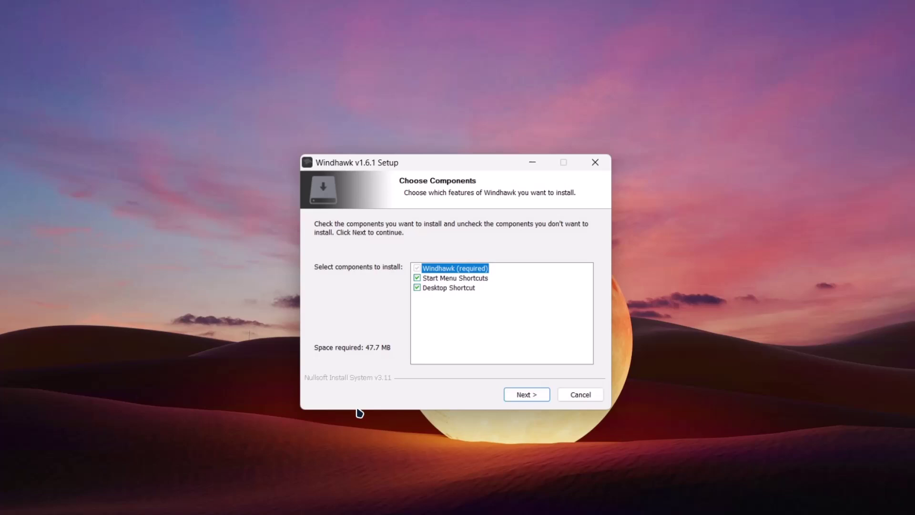
left_click(522, 400)
left_click(527, 401)
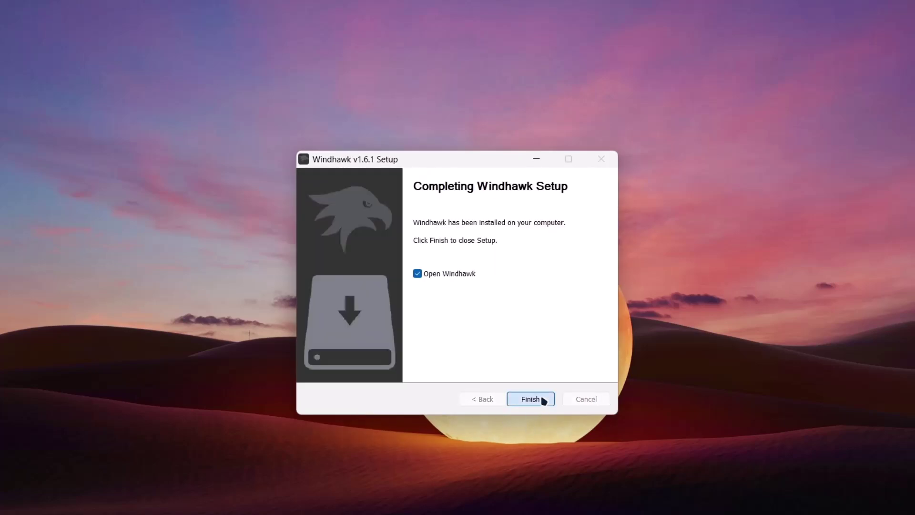
left_click(543, 400)
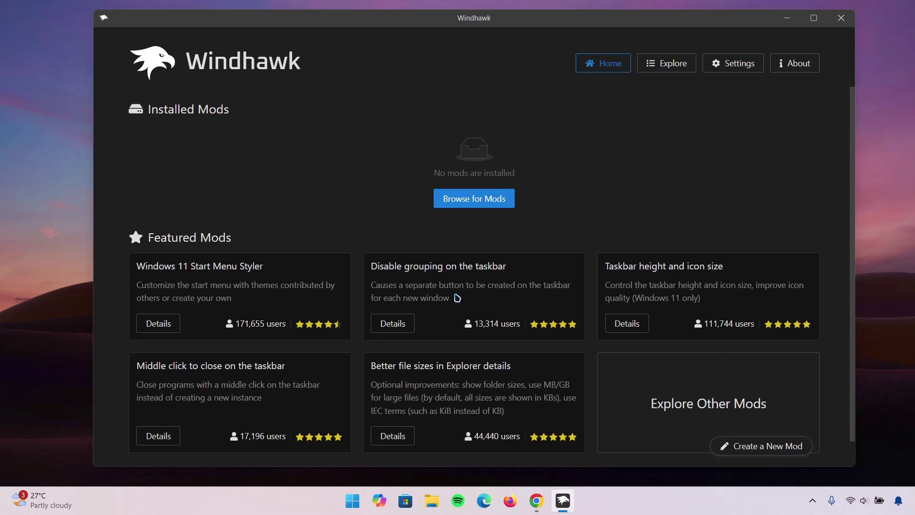
Extract the Amazing Themes WP & Codes_TechDoings .rar into a Downloads folder and close the extracted folder window
left_click(537, 501)
left_click(180, 12)
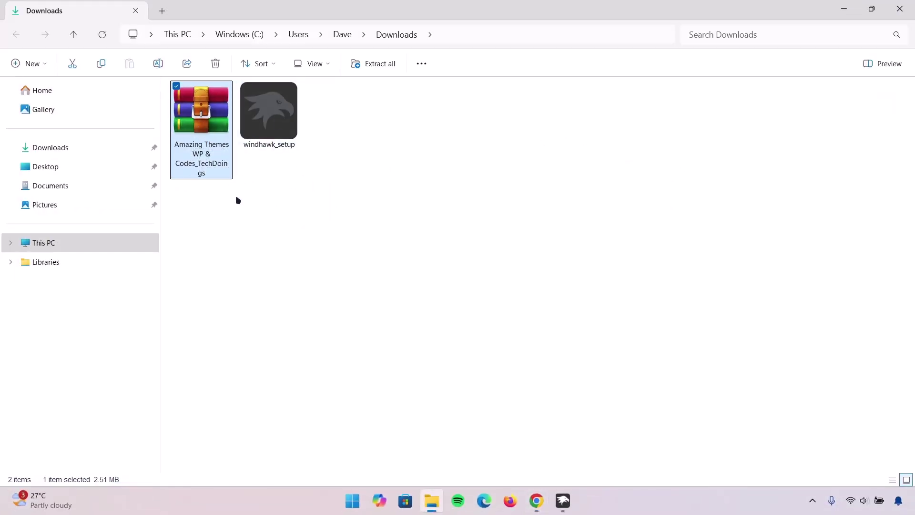
left_click(375, 66)
left_click(550, 354)
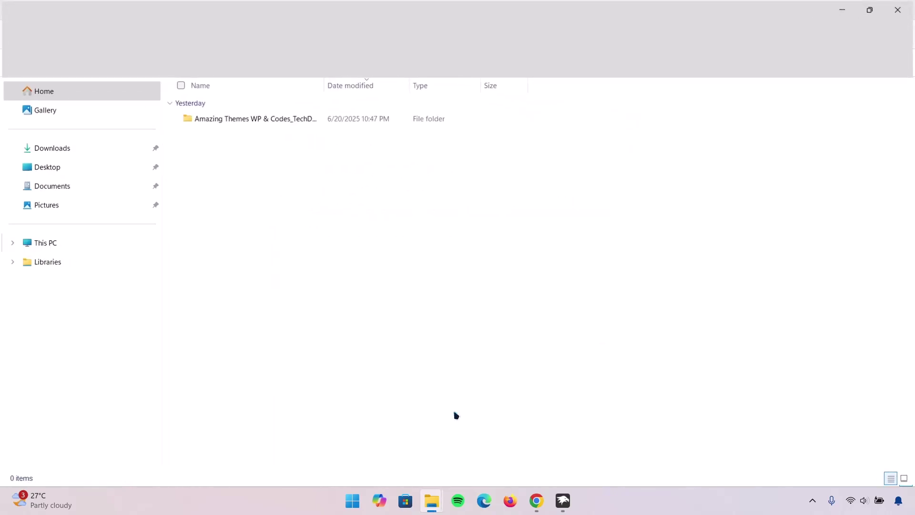
left_click(900, 8)
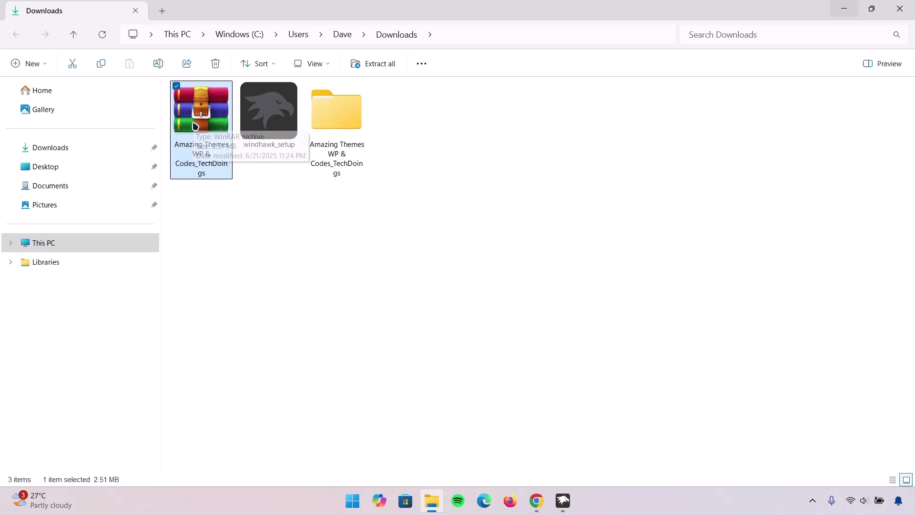
Find Windows 11 Taskbar Styler under Explore and install it, accepting the risk warning
left_click(838, 14)
left_click(838, 14)
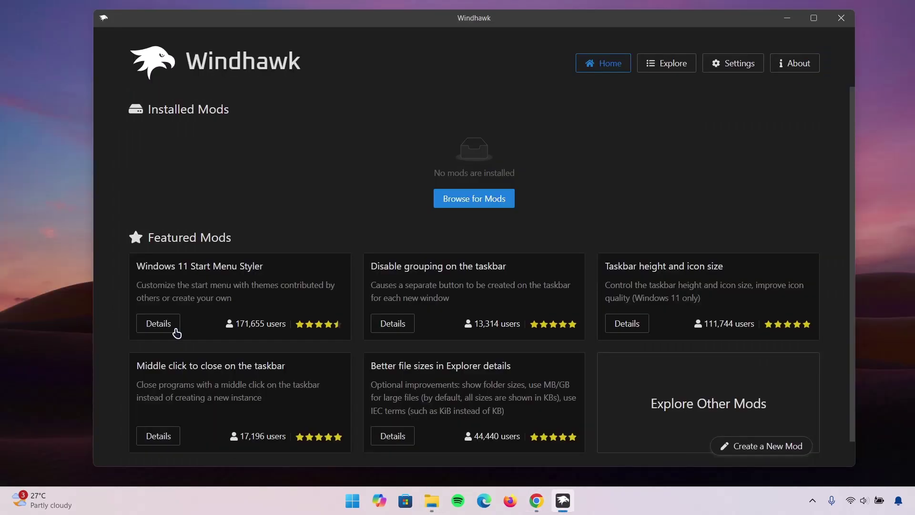
left_click(668, 65)
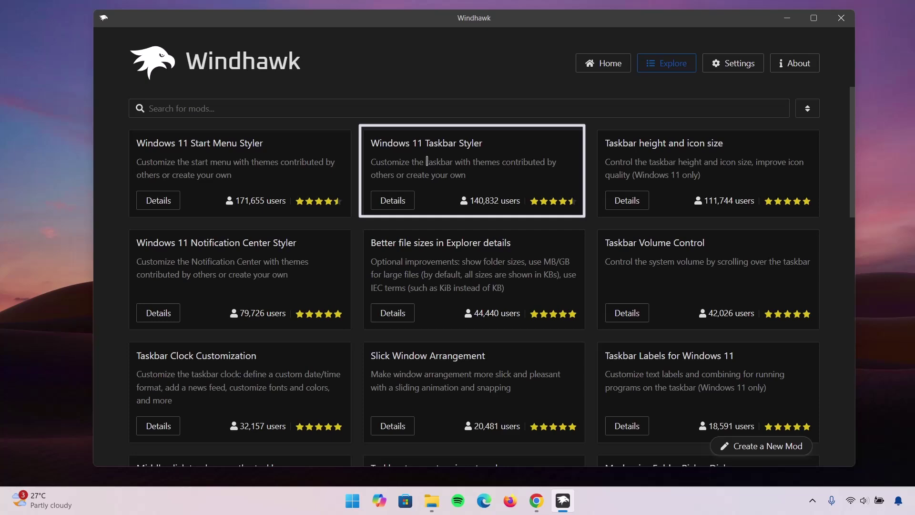
left_click(398, 201)
left_click(183, 168)
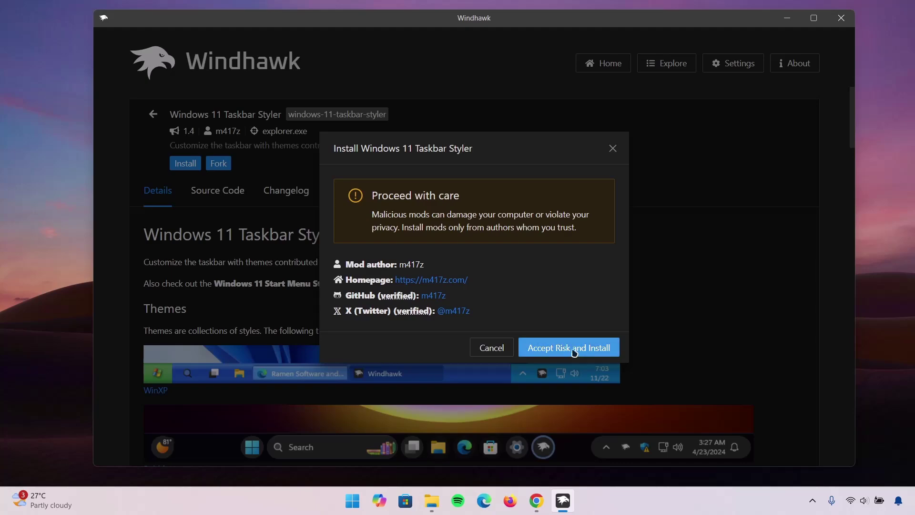
left_click(574, 351)
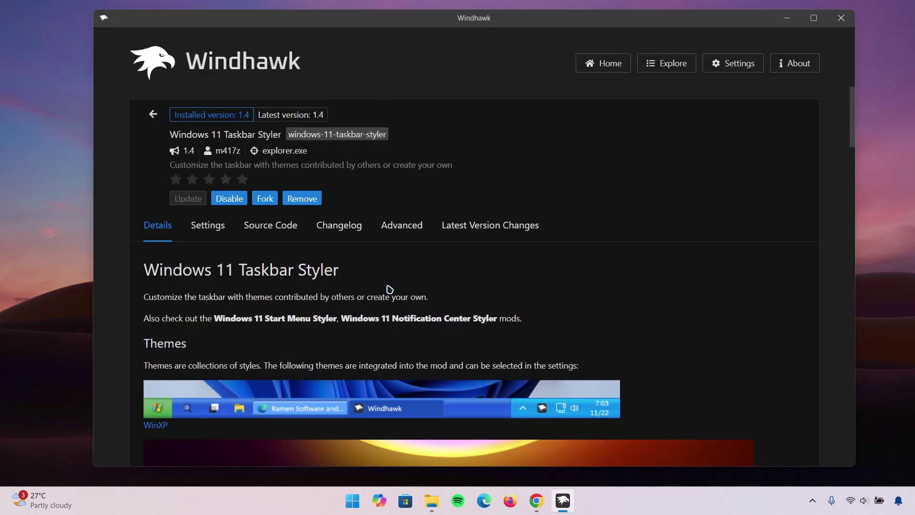
Open Taskbar Styler Codes.txt from the extracted Amazing Themes folder in Notepad
mouse_move(431, 500)
left_click(430, 455)
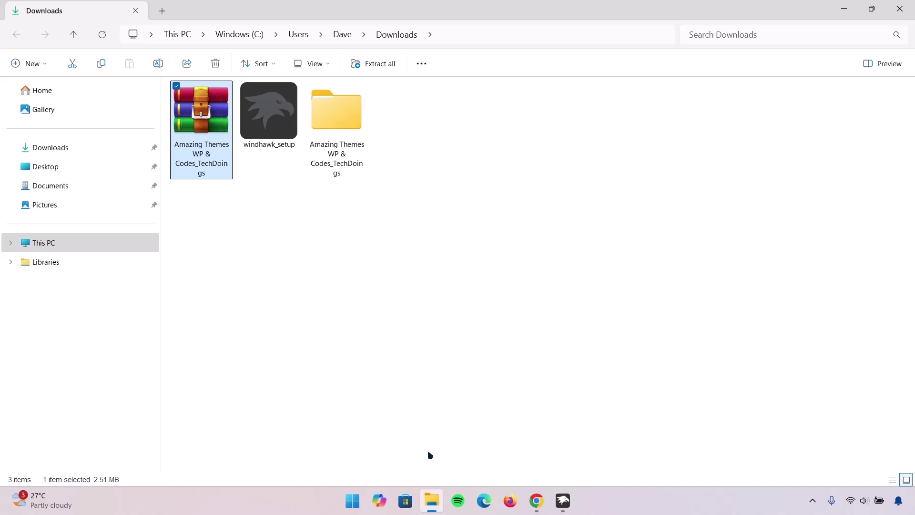
double_click(343, 122)
left_click(501, 135)
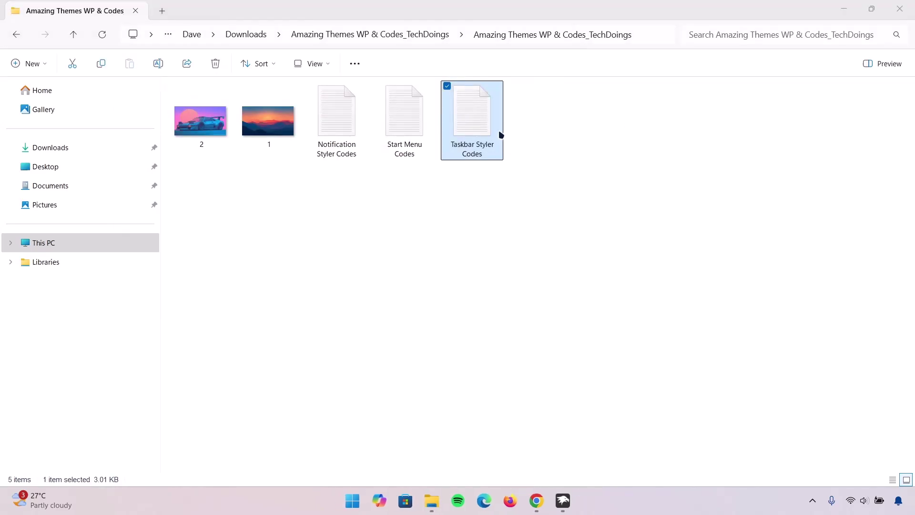
double_click(486, 123)
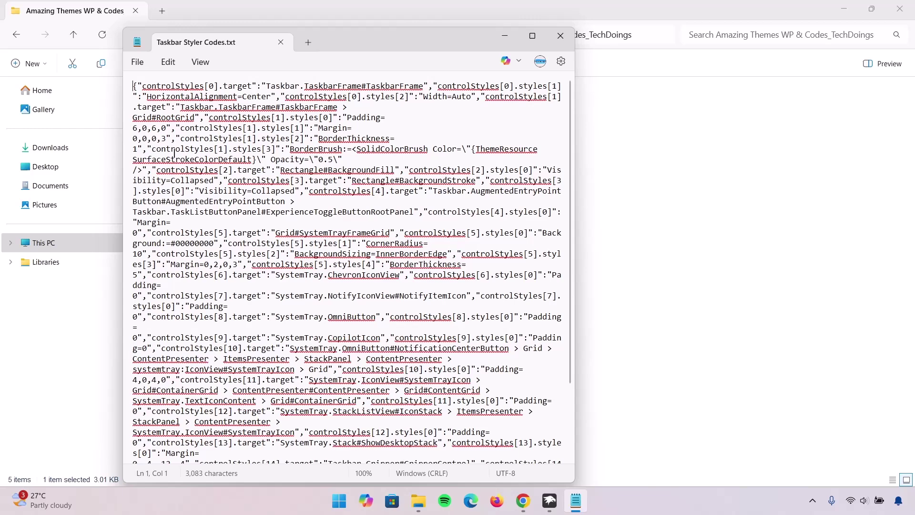
Copy all of the Taskbar Styler code text to the clipboard
key("ctrl+a")
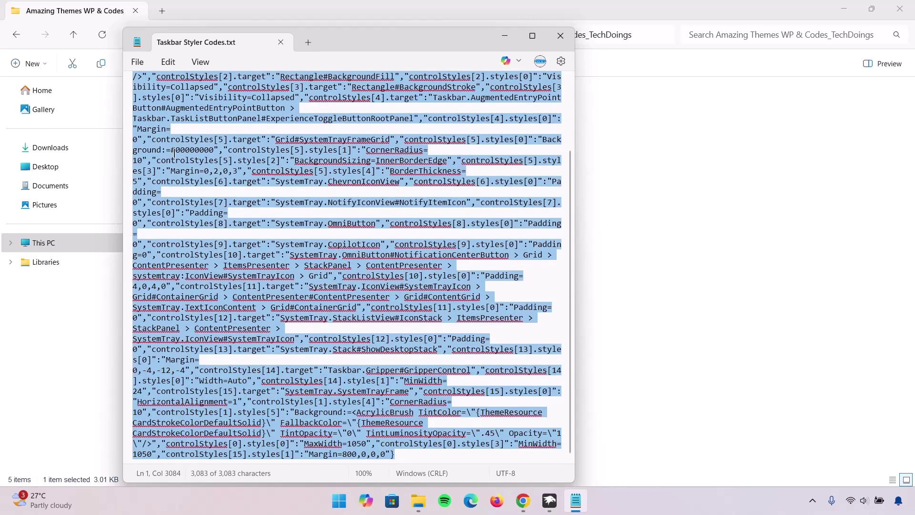
right_click(193, 159)
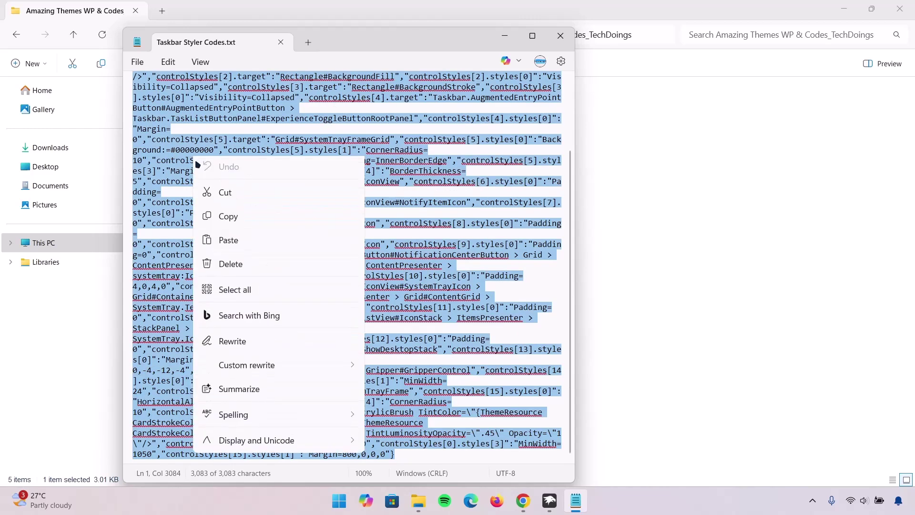
left_click(228, 219)
left_click(505, 36)
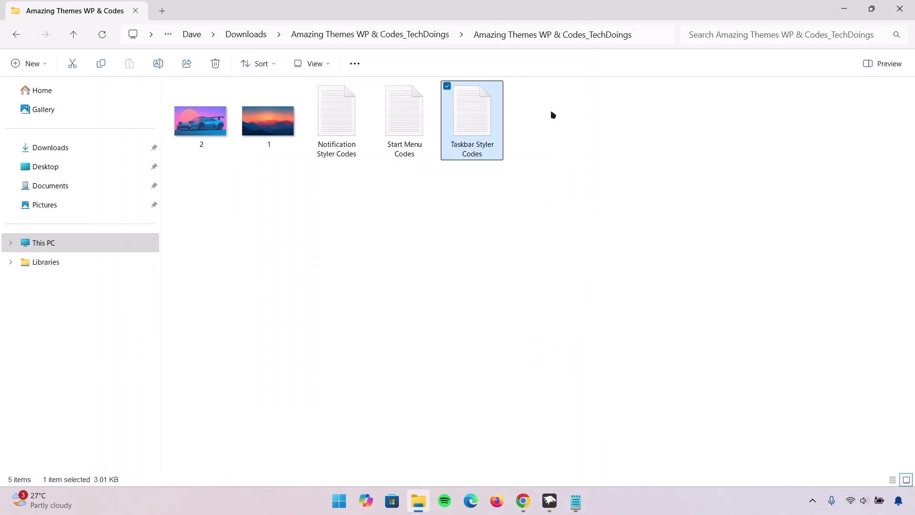
Replace the Taskbar Styler's Advanced Mod settings with the copied theme code and save
left_click(550, 500)
left_click(407, 233)
scroll(507, 284, "down", 1)
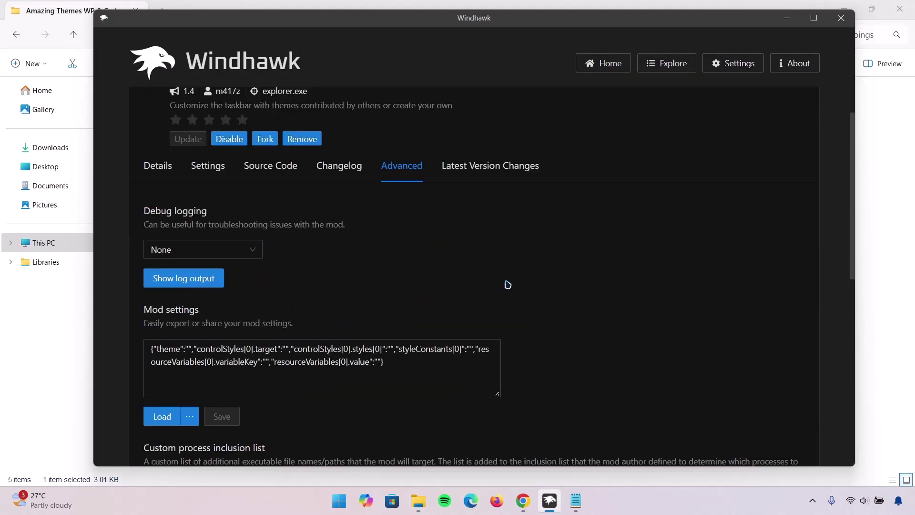
scroll(507, 284, "up", 1)
scroll(507, 284, "down", 1)
left_click_drag(412, 365, 134, 353)
key("BackSpace")
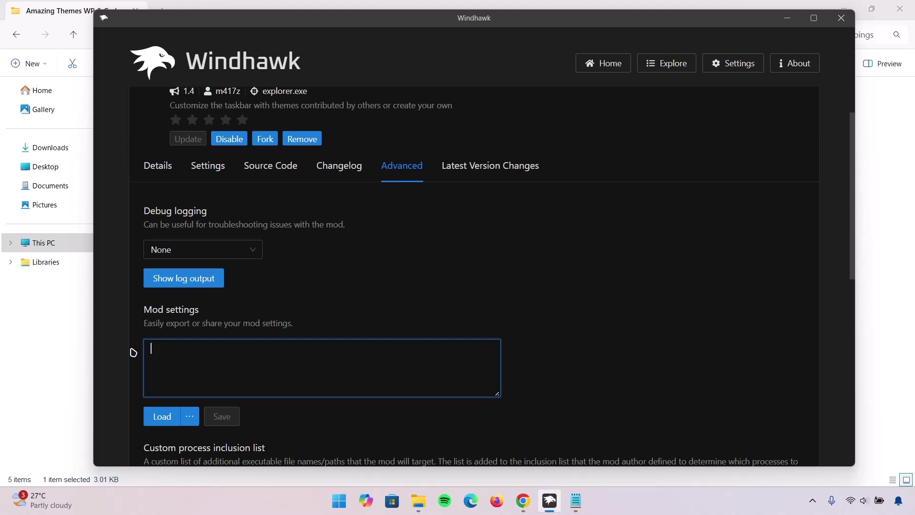
right_click(177, 356)
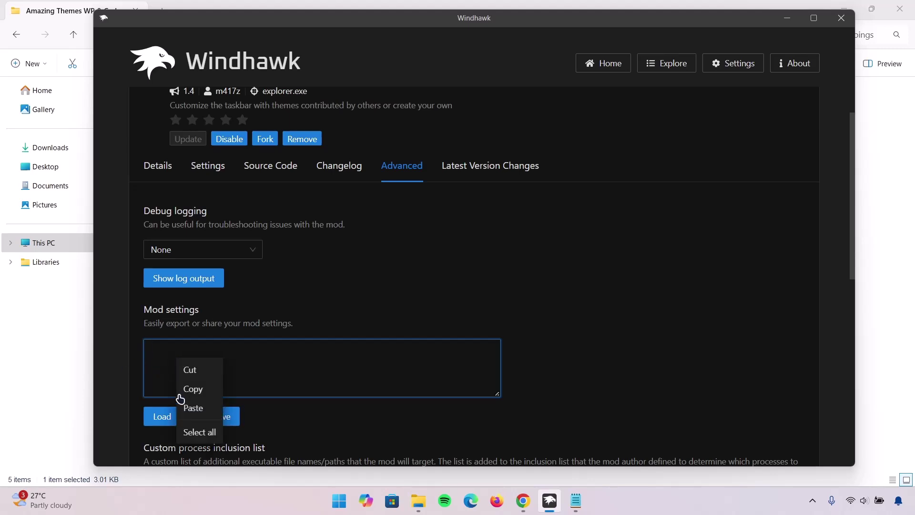
left_click(193, 408)
left_click(223, 418)
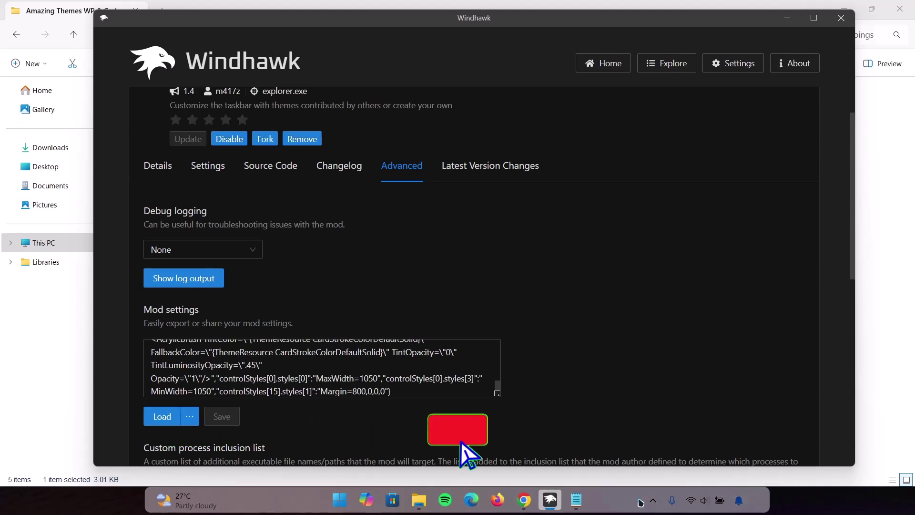
Find Windows 11 Start Menu Styler under Explore and install it, accepting the risk warning
left_click(659, 75)
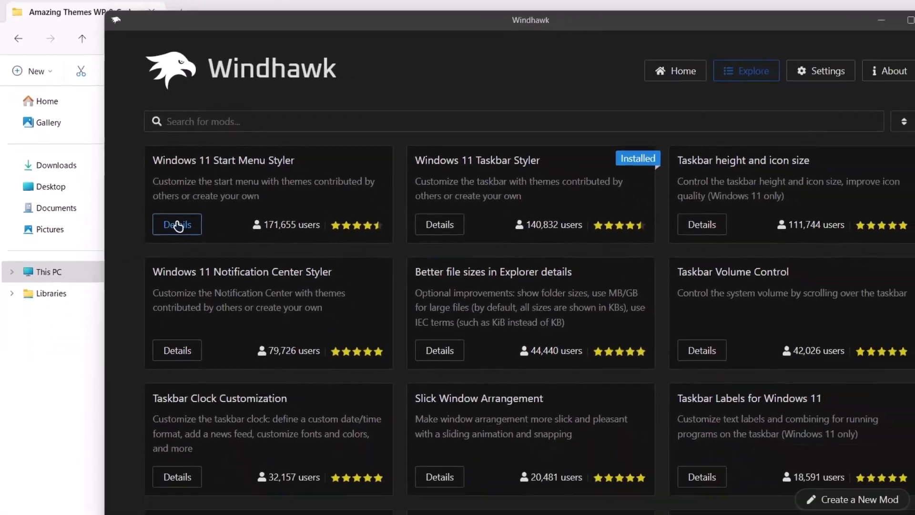
left_click(224, 275)
left_click(182, 164)
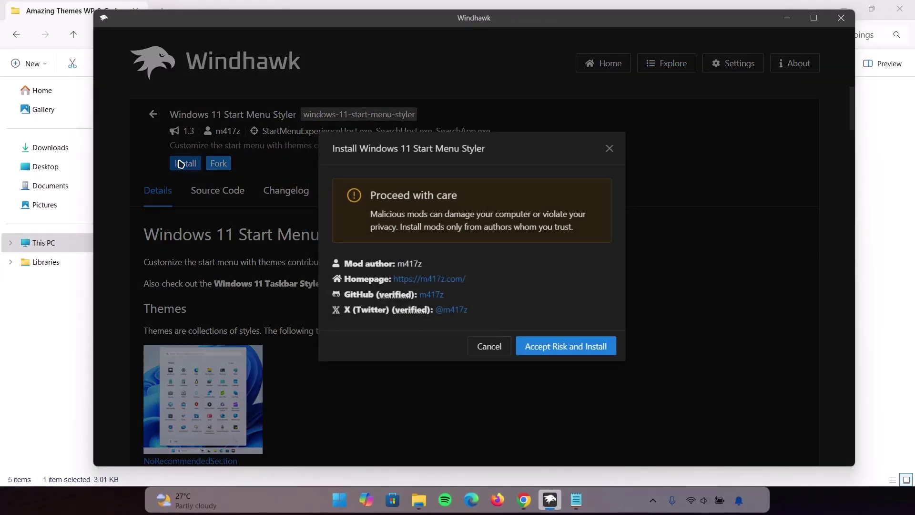
left_click(557, 352)
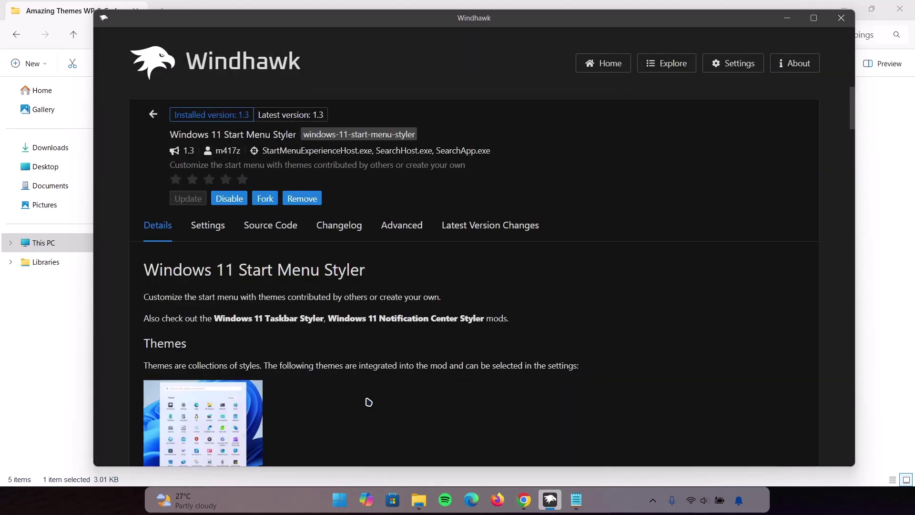
Open Start Menu Codes.txt and copy its full 10,161-character theme code
left_click(419, 499)
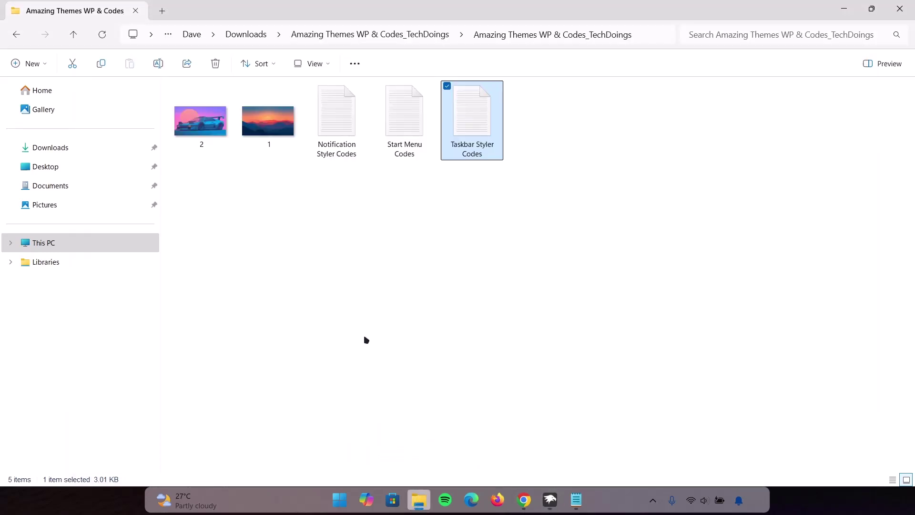
double_click(409, 119)
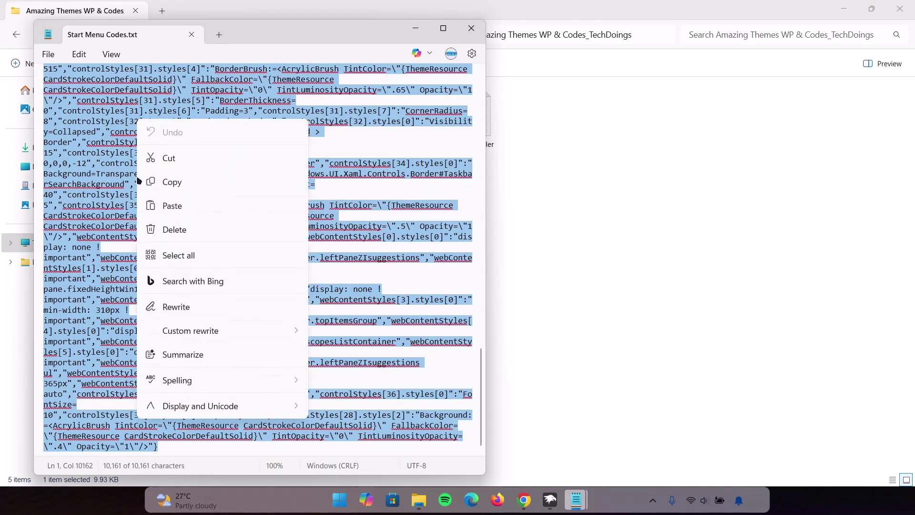
left_click(176, 182)
left_click(415, 28)
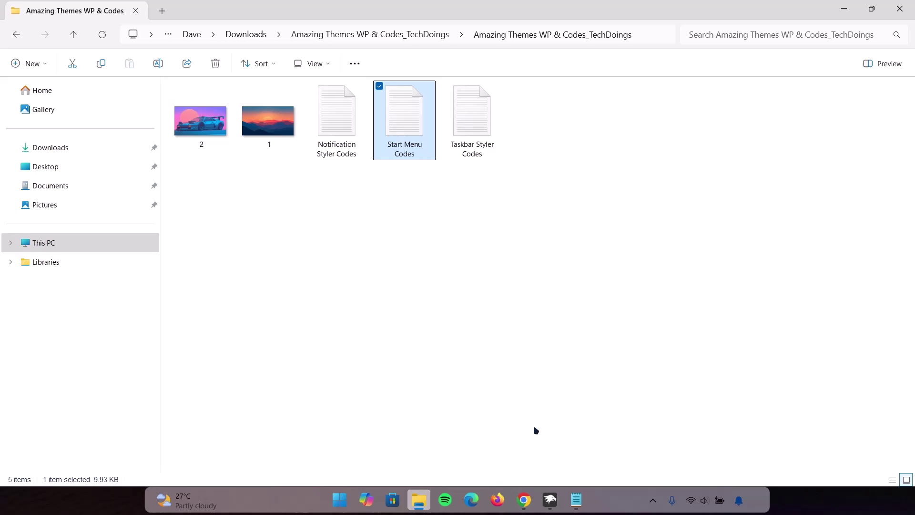
Swap the Start Menu Styler's Advanced Mod settings for the copied Start menu code and save
left_click(550, 500)
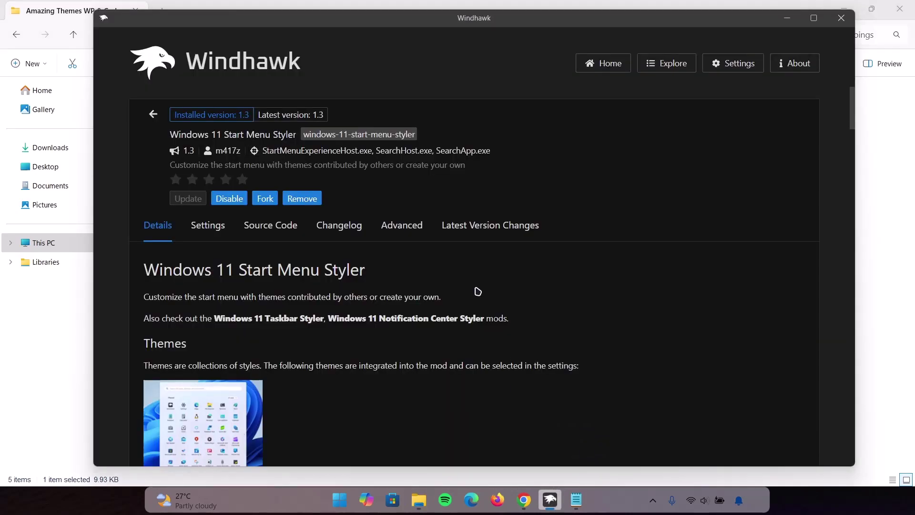
left_click(410, 227)
scroll(494, 380, "down", 3)
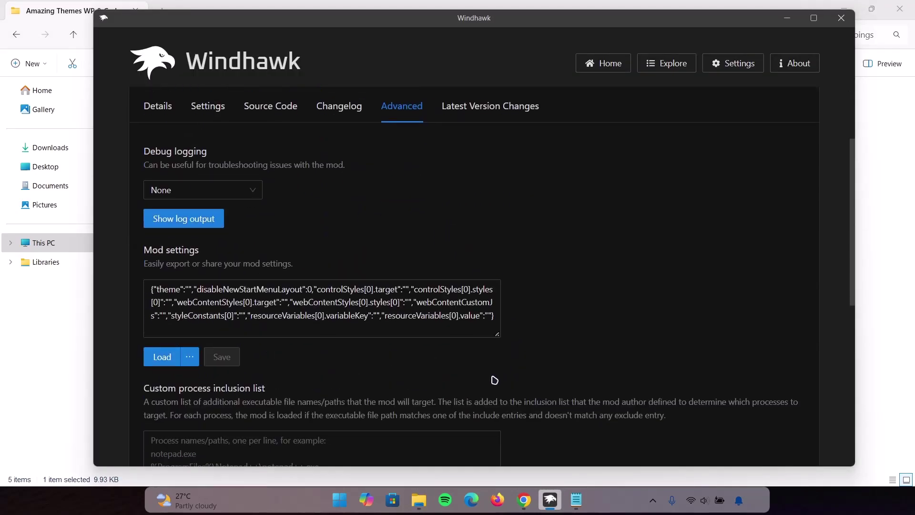
left_click_drag(453, 328, 131, 290)
key("ctrl+a")
key("BackSpace")
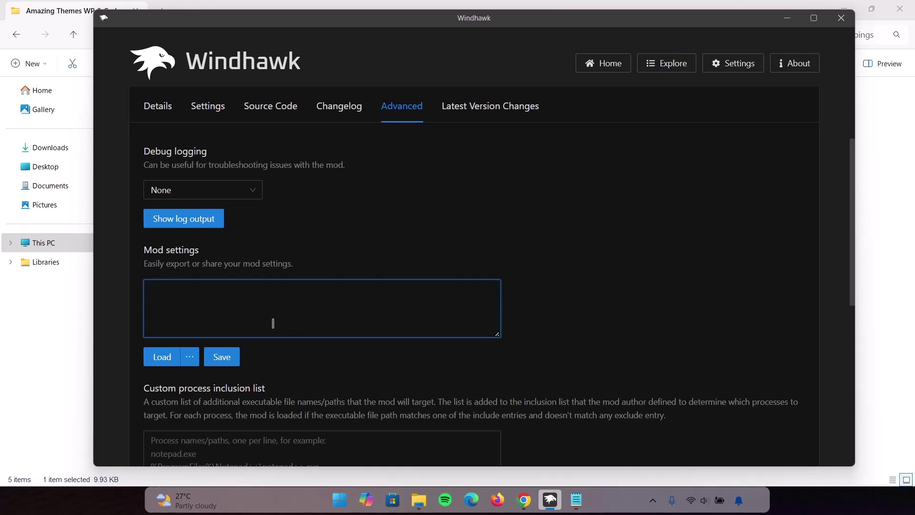
right_click(210, 312)
left_click(221, 361)
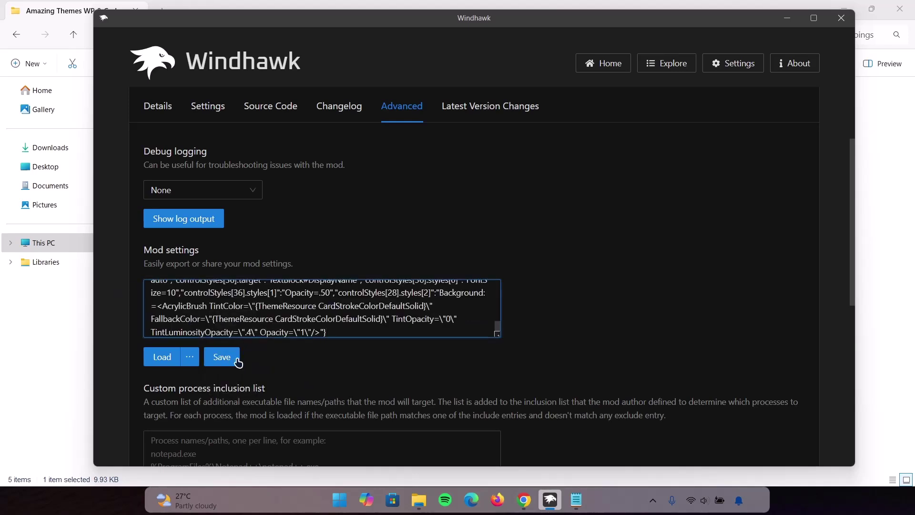
left_click(222, 361)
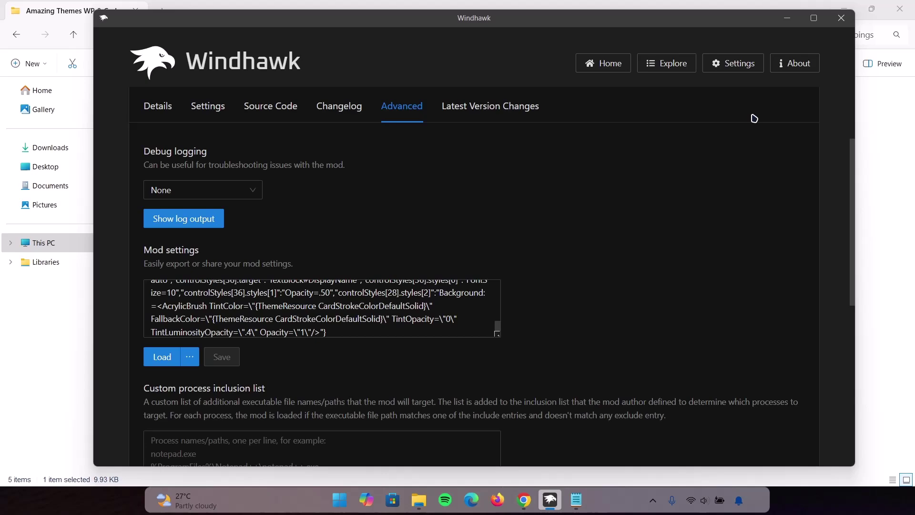
left_click(787, 19)
left_click(419, 500)
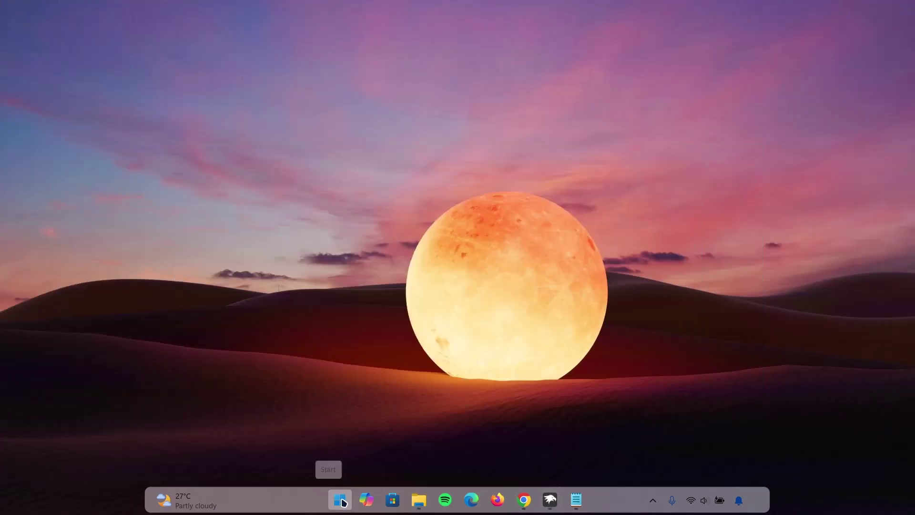
left_click(350, 477)
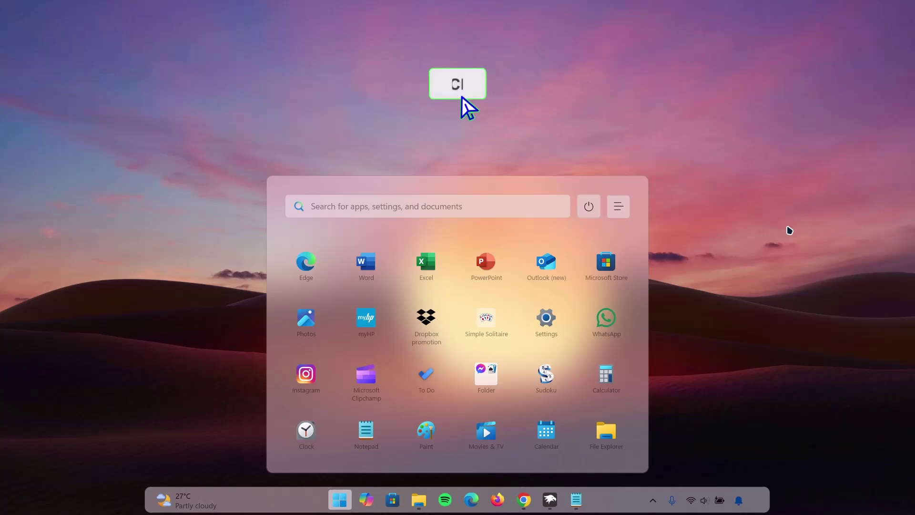
left_click(740, 301)
Find Windows 11 Notification Center Styler under Explore and install it, accepting the risk warning
left_click(550, 506)
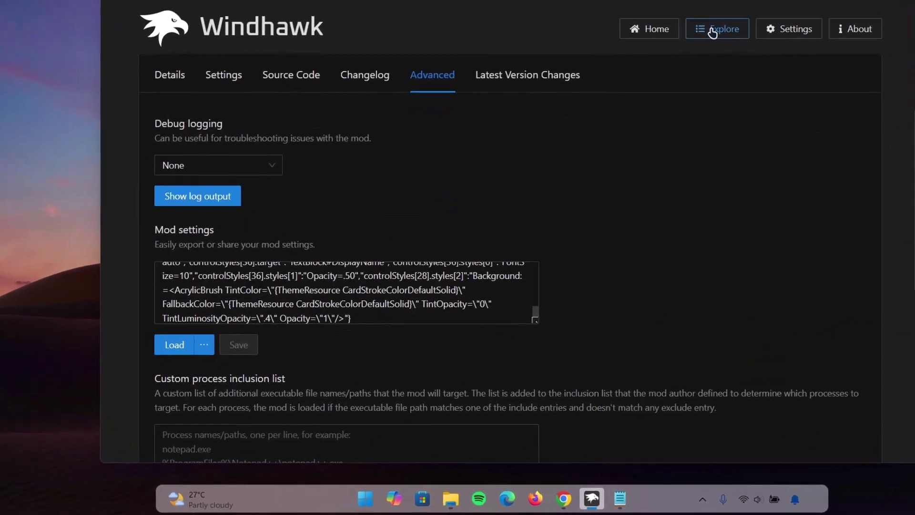
left_click(667, 63)
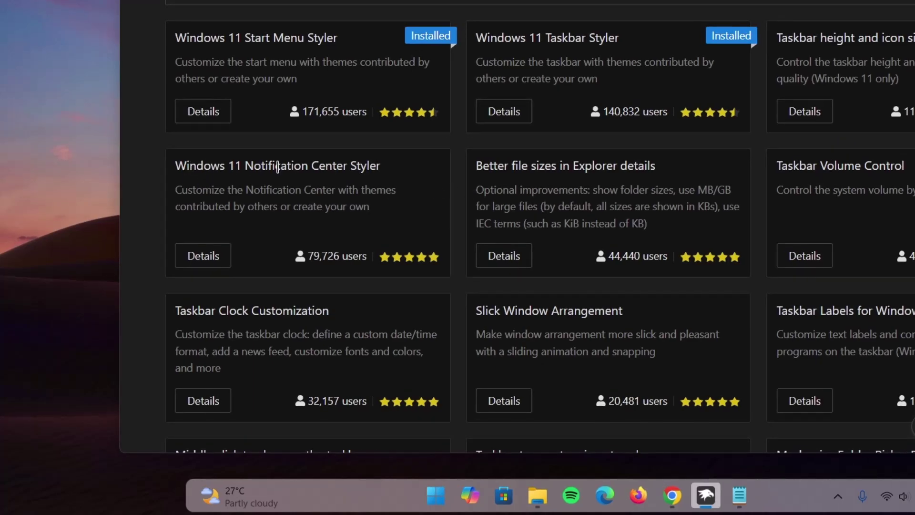
left_click(210, 254)
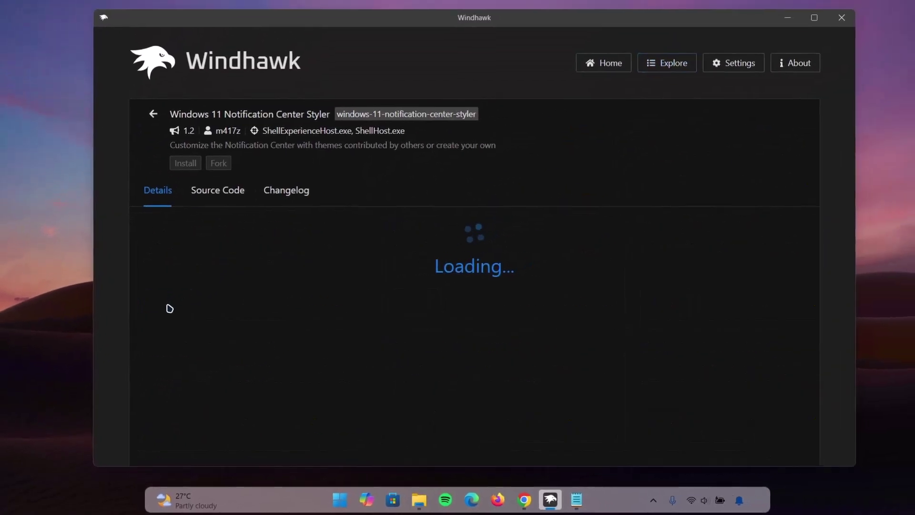
left_click(185, 163)
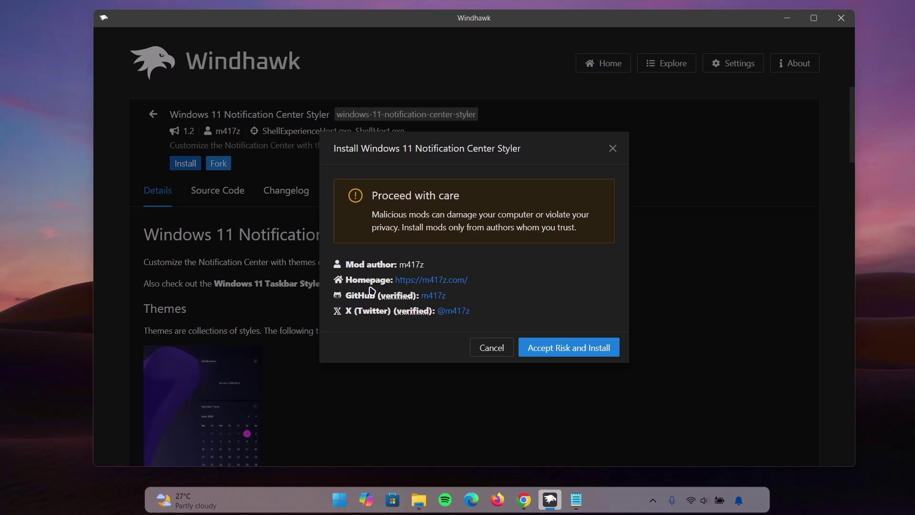
left_click(551, 352)
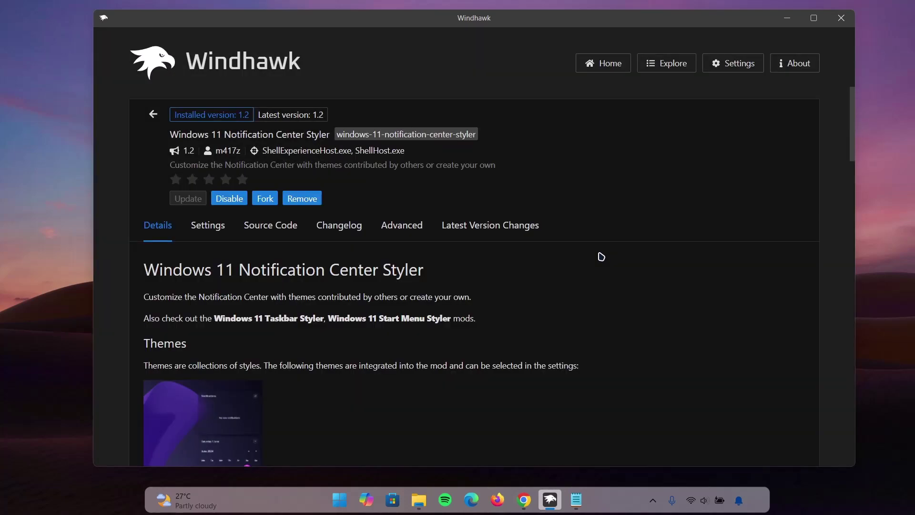
Copy the full text of Notification Styler Codes.txt from Notepad, then minimize Notepad
left_click(419, 500)
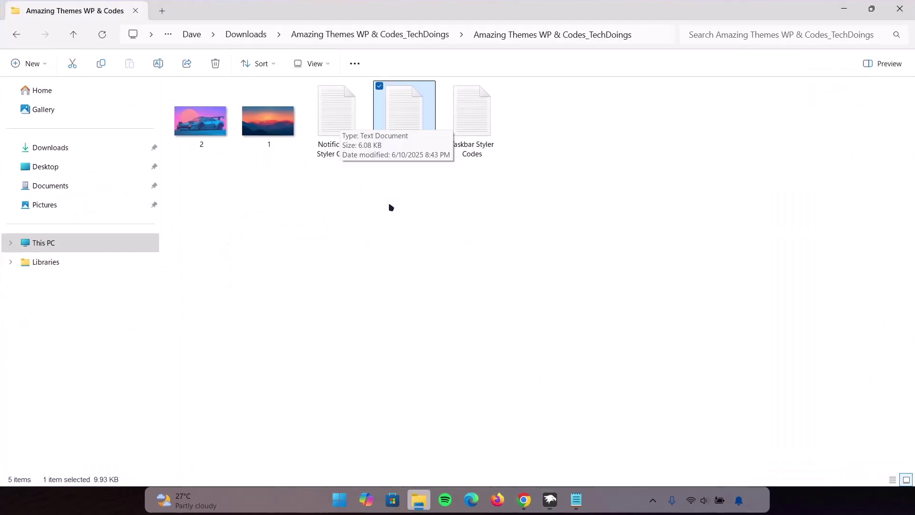
double_click(343, 129)
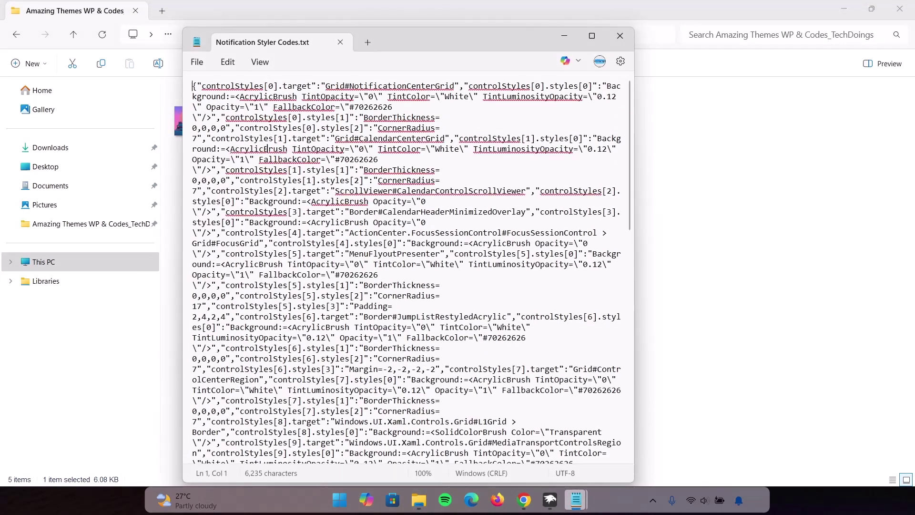
key("ctrl+a")
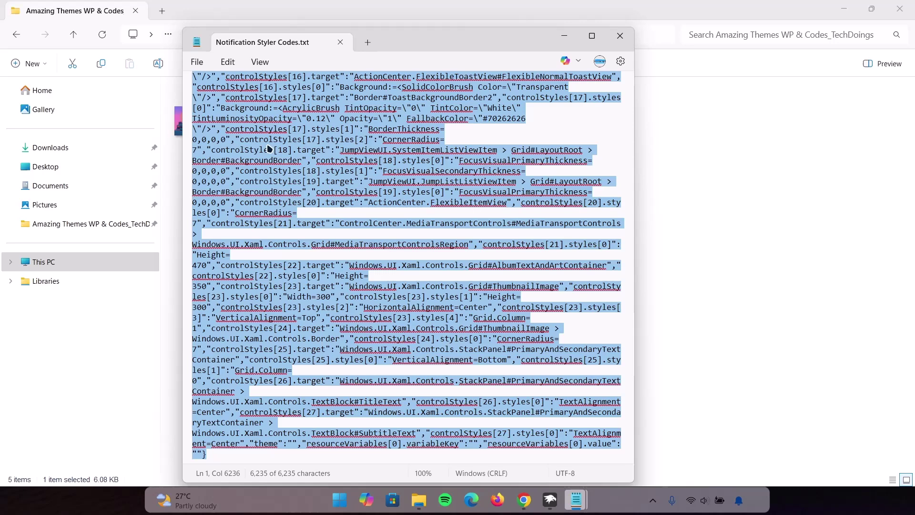
right_click(269, 148)
left_click(289, 208)
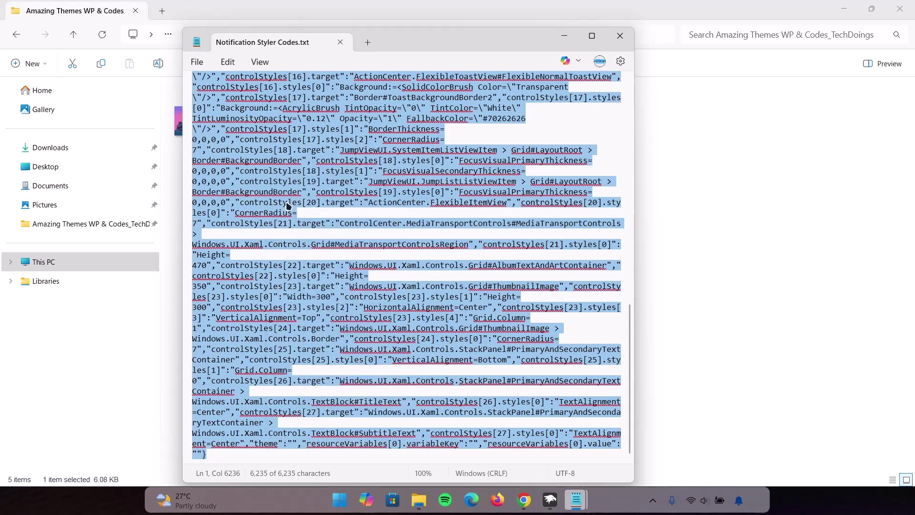
left_click(564, 38)
Replace the Notification Center Styler's Advanced mod settings with the copied notification code and load it
left_click(552, 498)
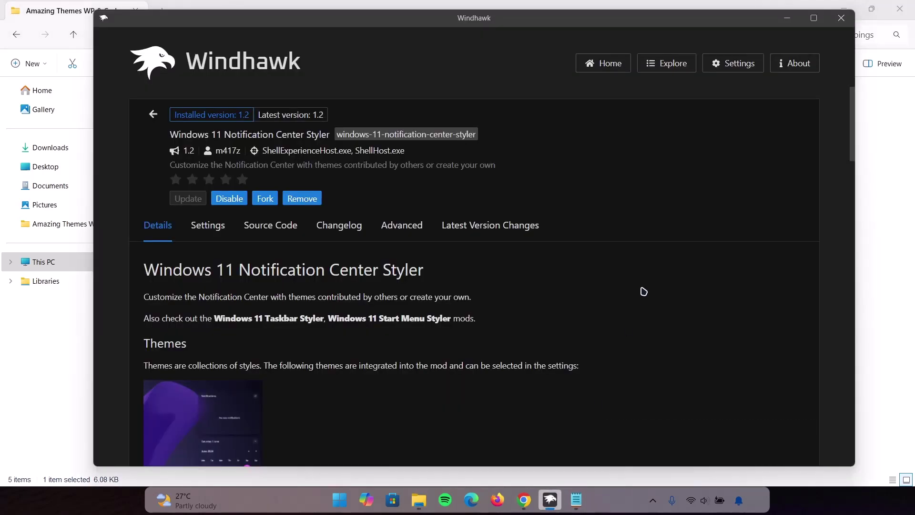
left_click(402, 225)
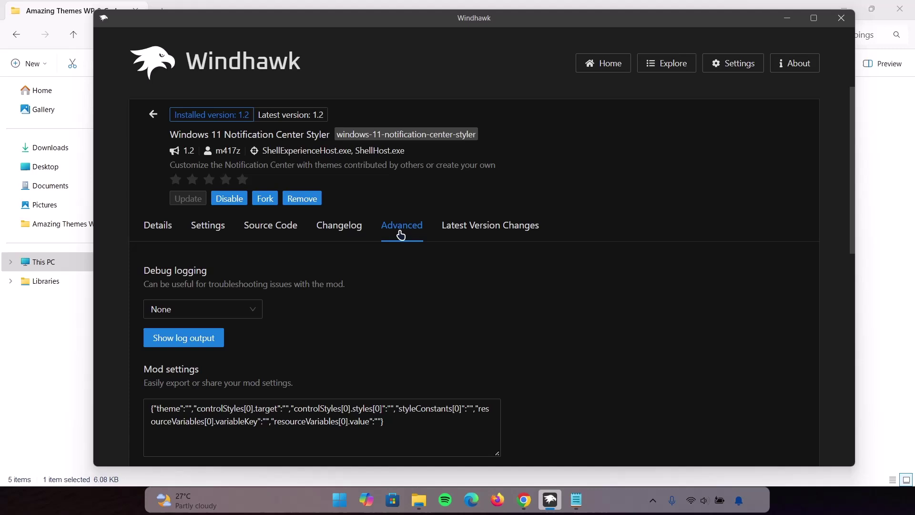
scroll(381, 363, "down", 1)
left_click_drag(381, 362, 150, 352)
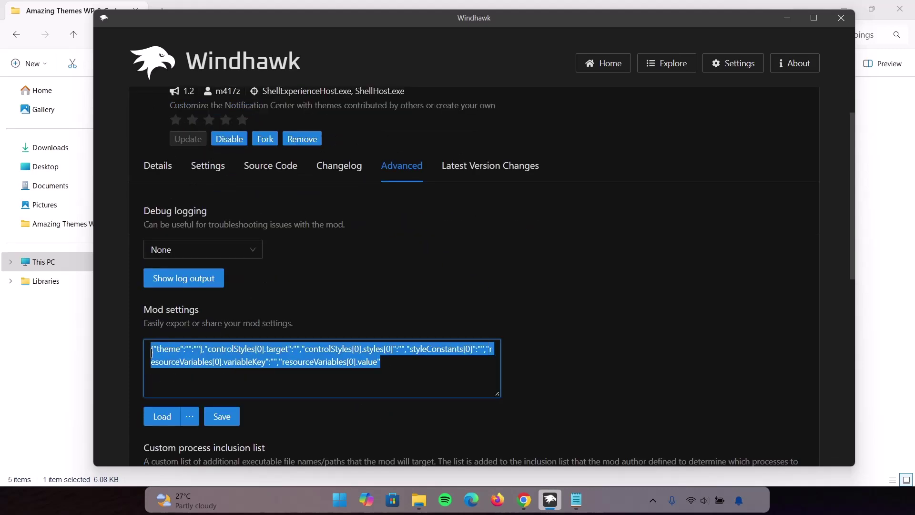
key("BackSpace")
right_click(152, 353)
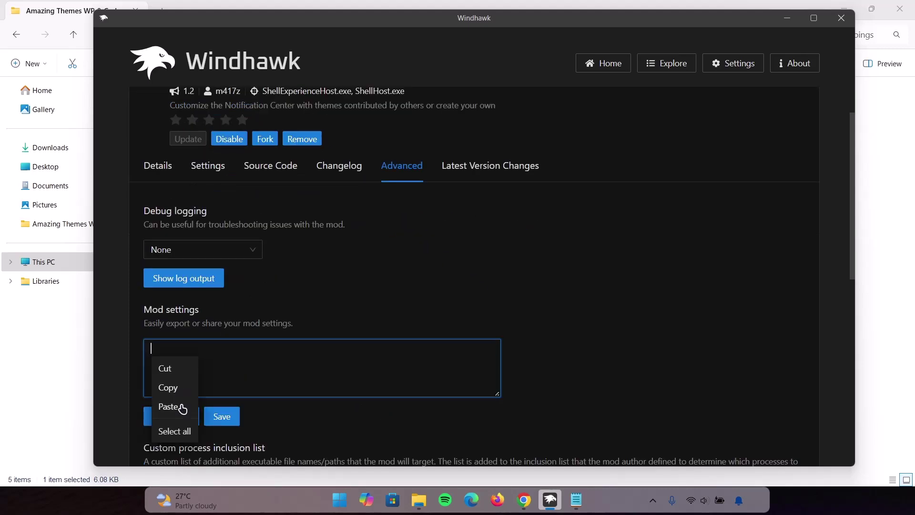
left_click(178, 408)
left_click(224, 419)
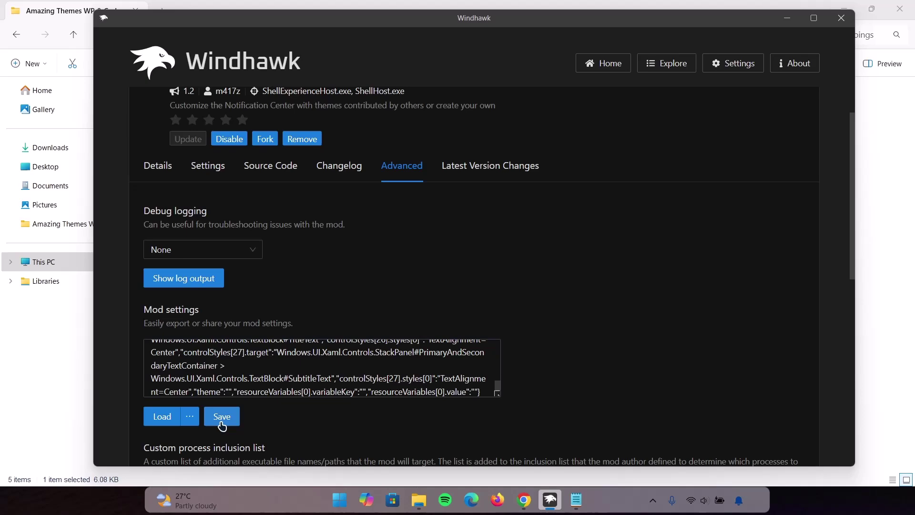
Minimize Windhawk and Explorer, preview the restyled notification center, then restore the theme folder
left_click(788, 18)
left_click(845, 8)
key("super+n")
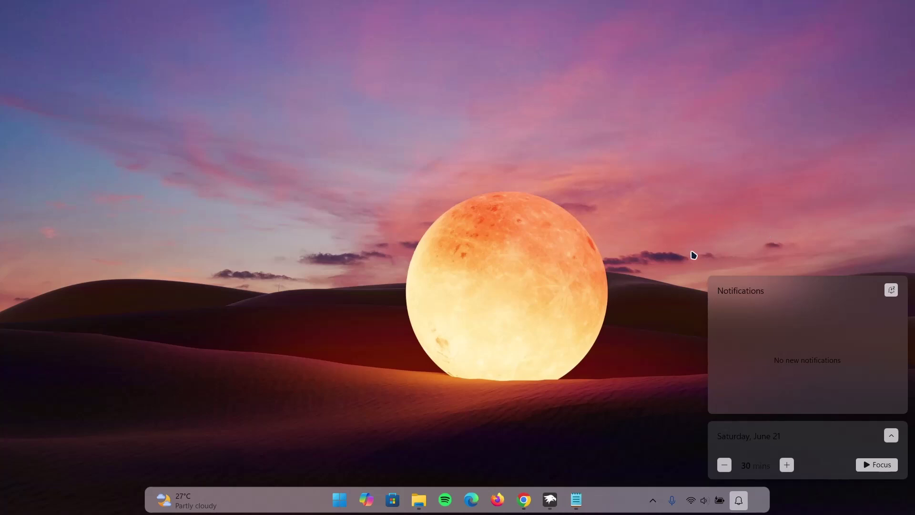
left_click(694, 255)
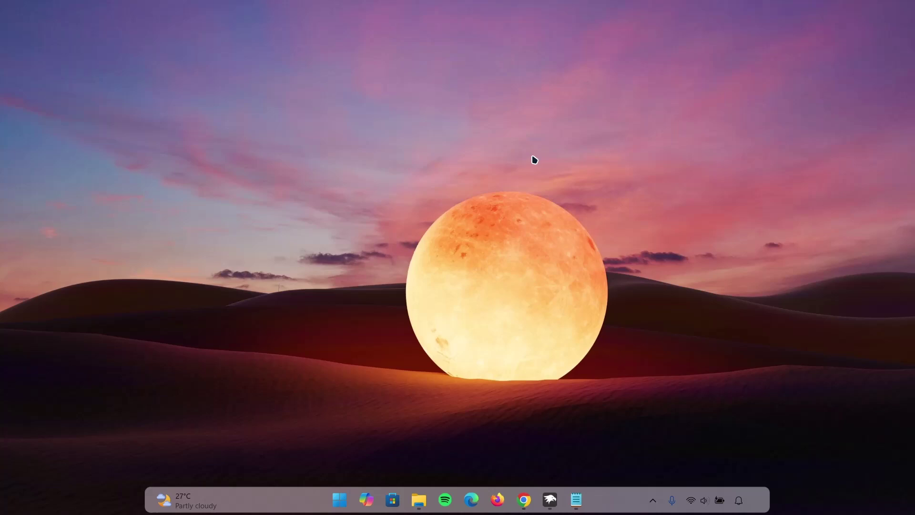
left_click(418, 498)
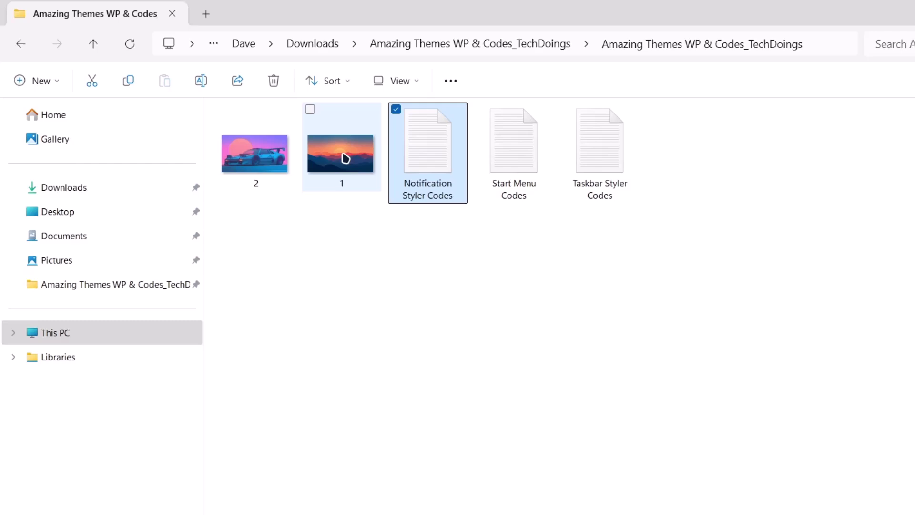
Set image 1, the orange mountain sunset, as the desktop background and minimize Explorer
left_click(346, 158)
right_click(346, 158)
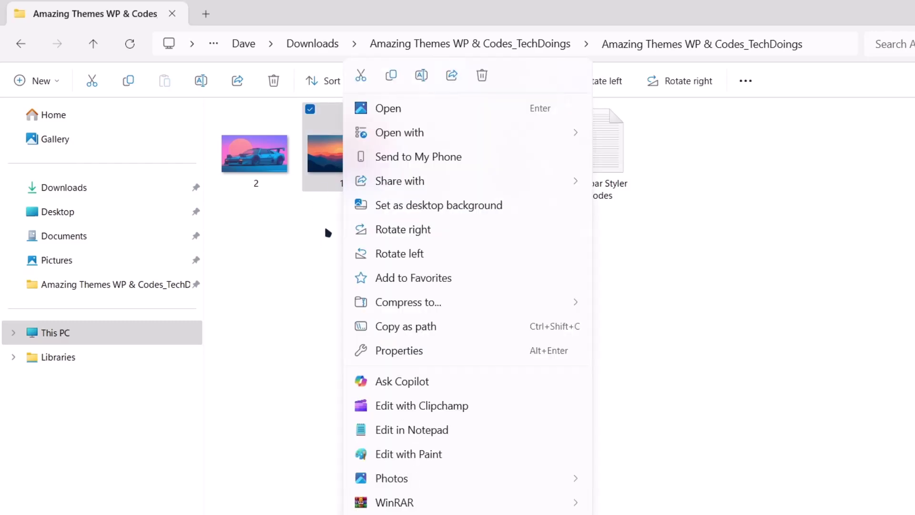
key("Escape")
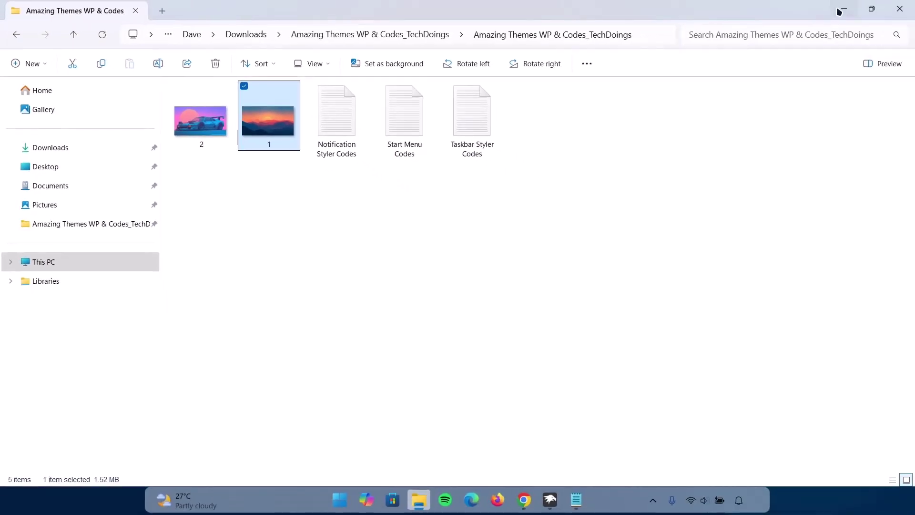
left_click(842, 9)
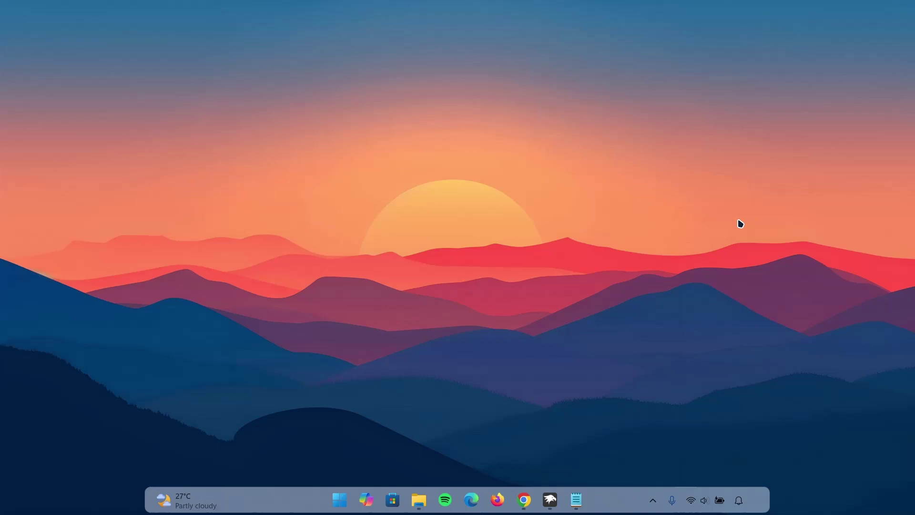
Close Windhawk and all Notepad code file windows from their taskbar icons
right_click(550, 500)
left_click(545, 468)
right_click(562, 500)
left_click(563, 500)
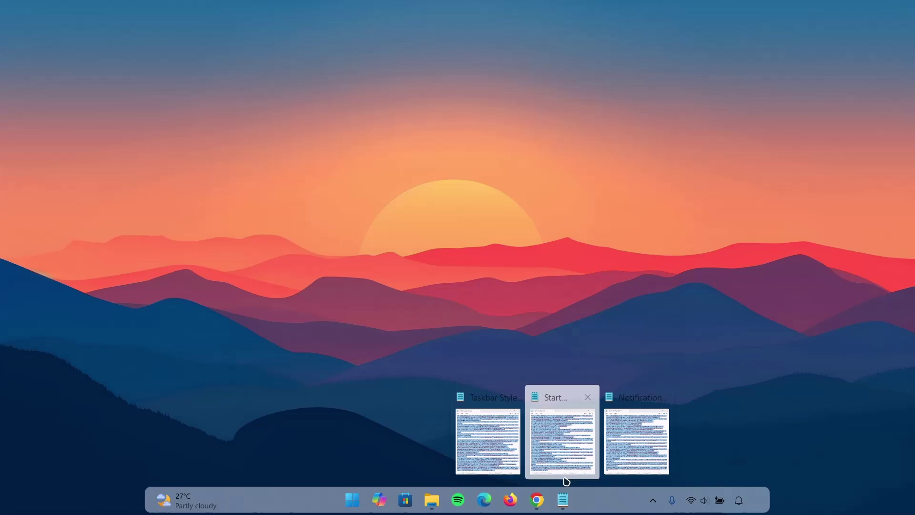
right_click(563, 500)
left_click(567, 469)
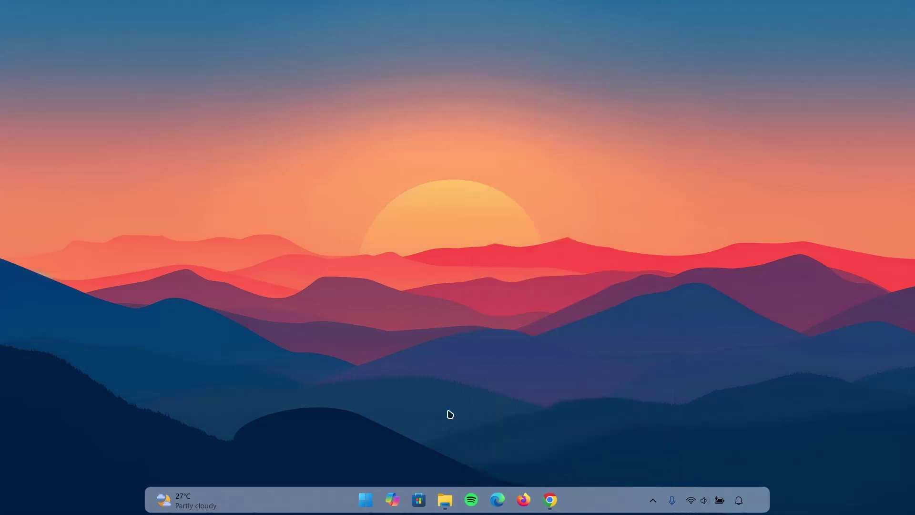
Download Rainmeter-4.5.23.exe from rainmeter.net in Chrome and run the installer
left_click(549, 446)
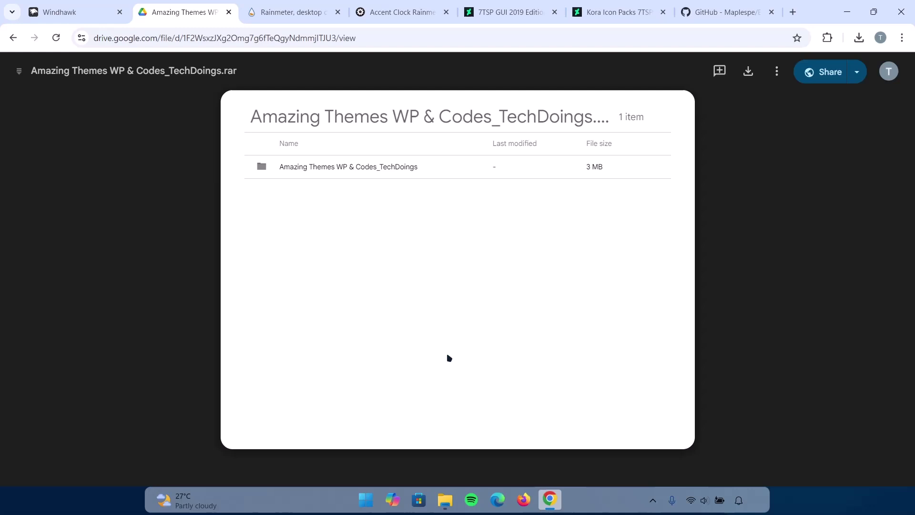
scroll(131, 372, "down", 1)
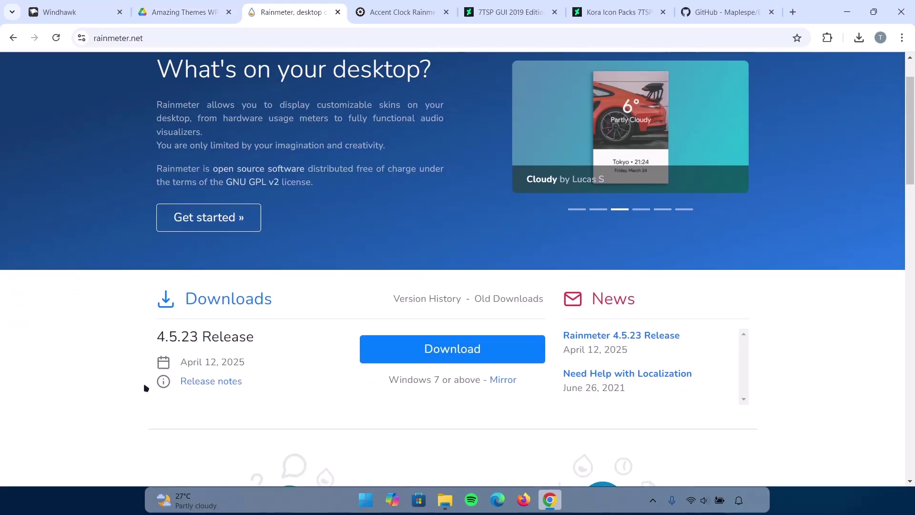
left_click(419, 361)
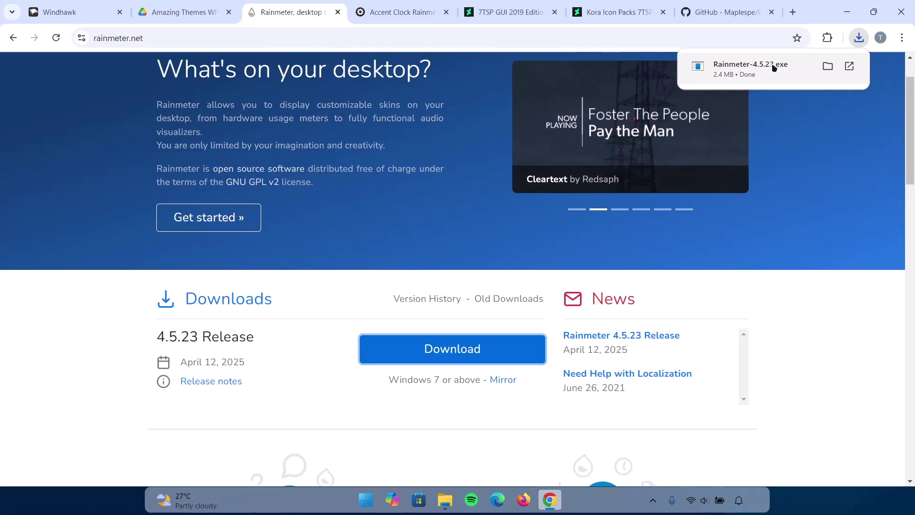
left_click(772, 73)
Minimize Chrome and install Rainmeter in English through to Finish
left_click(848, 12)
left_click(466, 275)
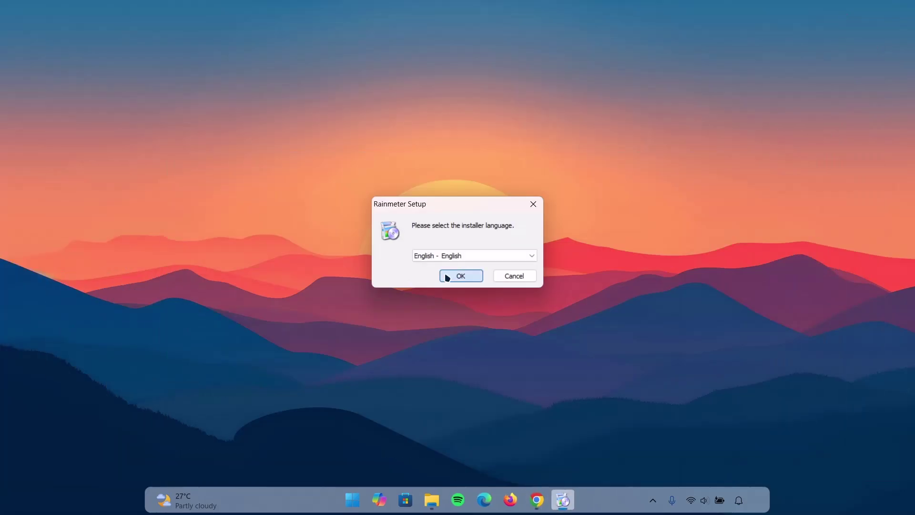
left_click(513, 350)
left_click(516, 346)
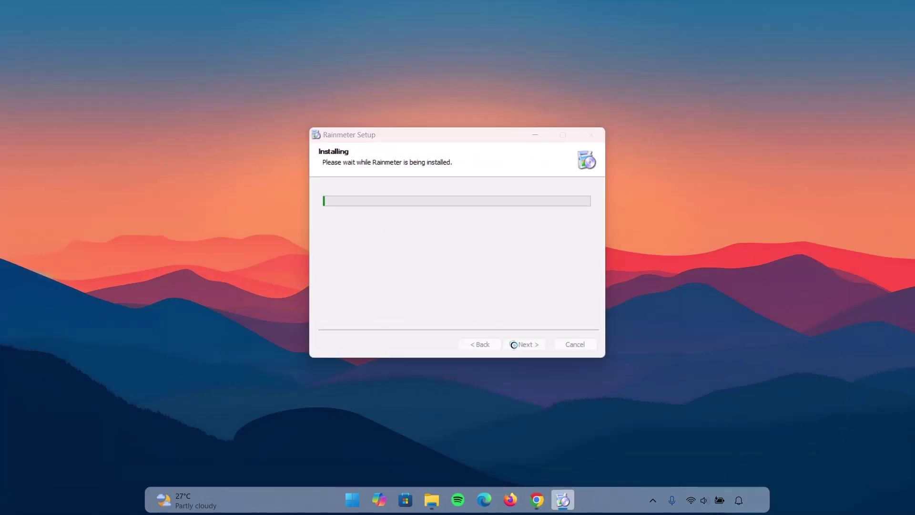
left_click(520, 346)
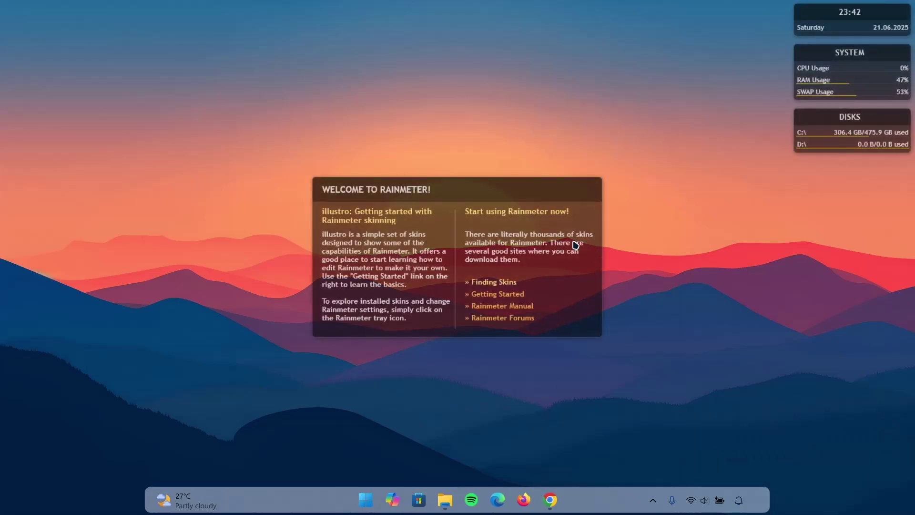
Unload the illustro Welcome, Disks, System and Clock skins from the desktop
right_click(575, 245)
left_click(596, 379)
right_click(813, 139)
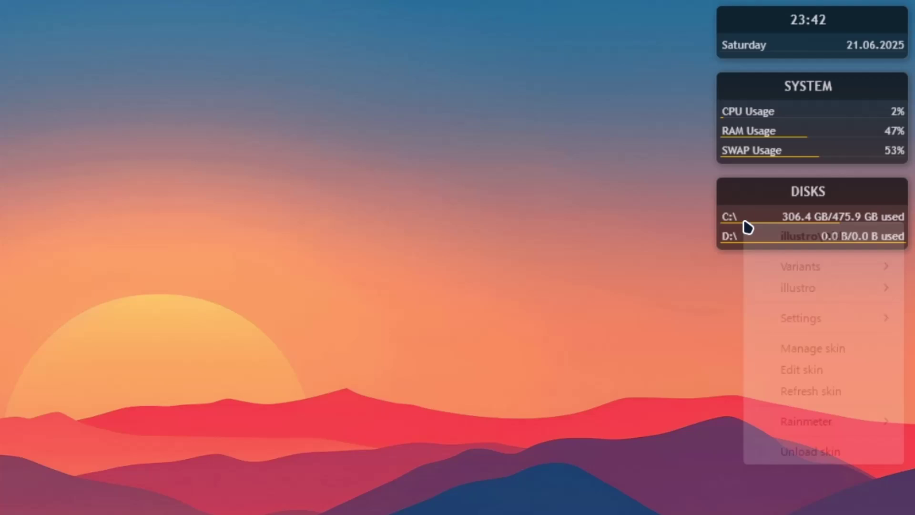
left_click(777, 459)
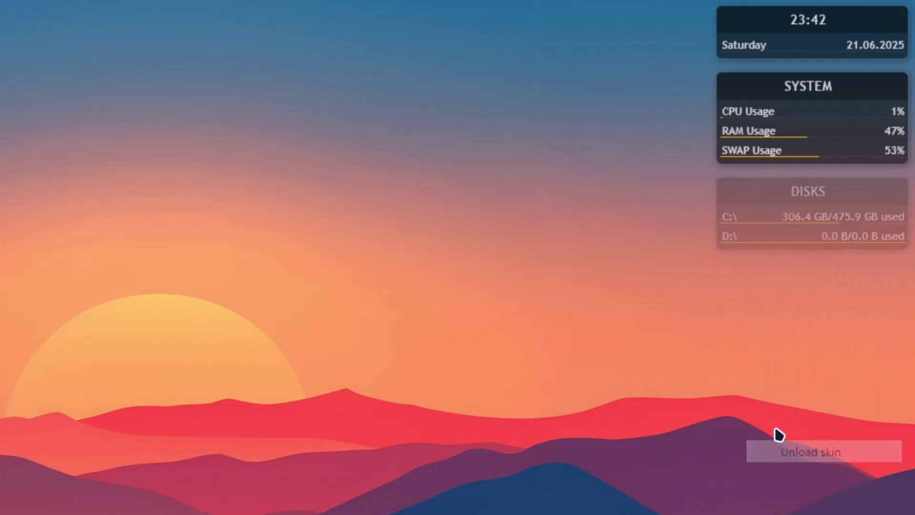
right_click(757, 130)
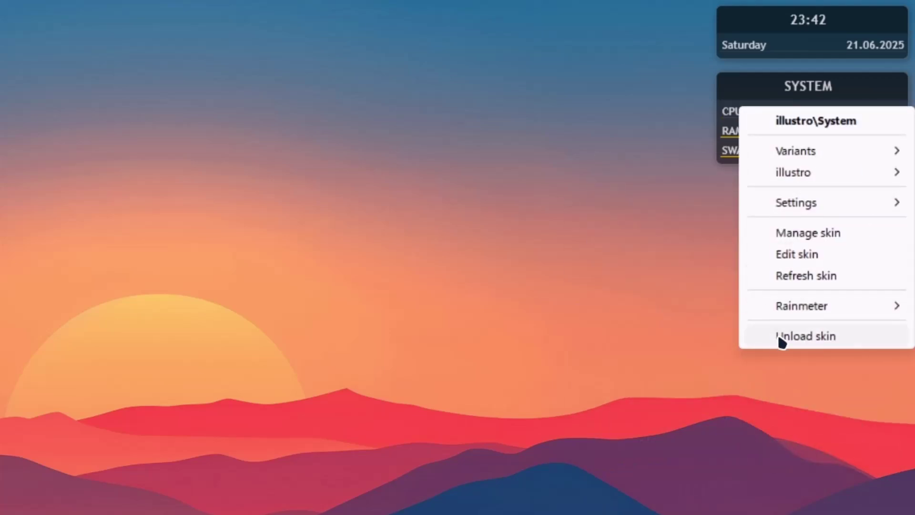
left_click(782, 336)
right_click(742, 34)
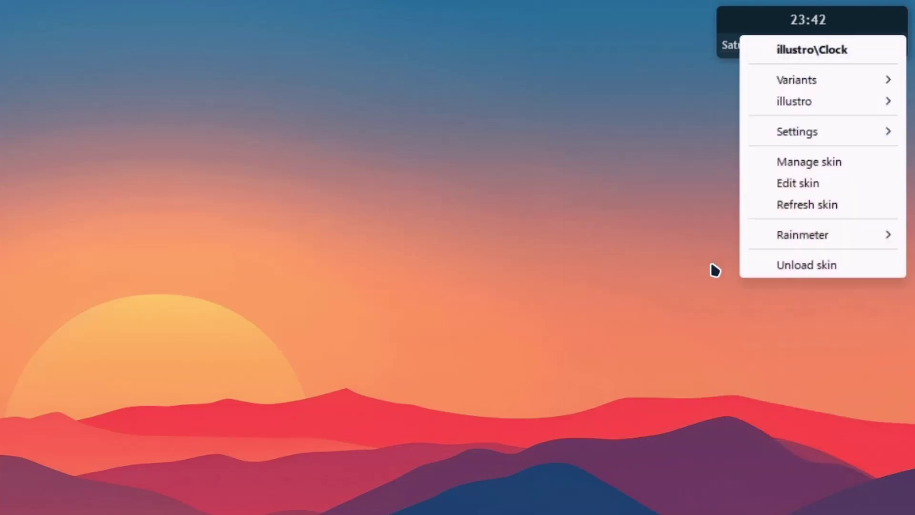
left_click(773, 270)
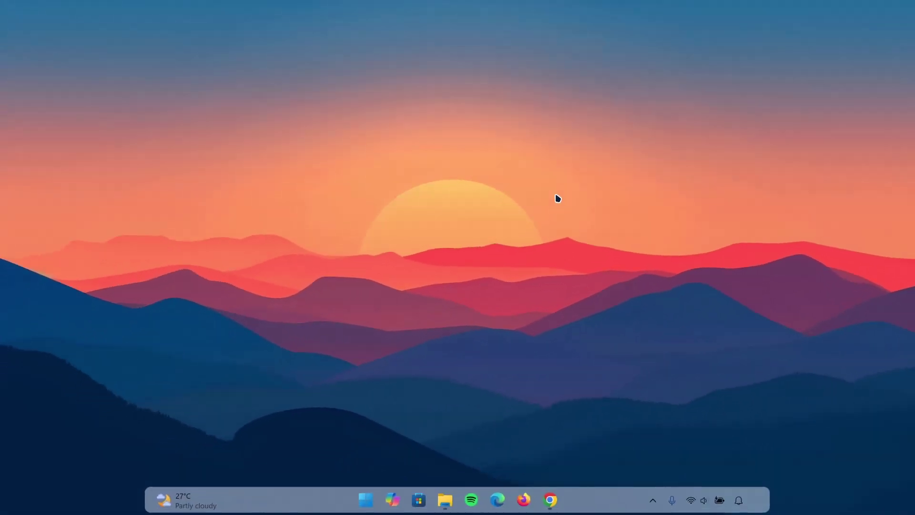
Download accent-clock.rmskin from the VisualSkins Accent Clock page in Chrome and open it
left_click(550, 500)
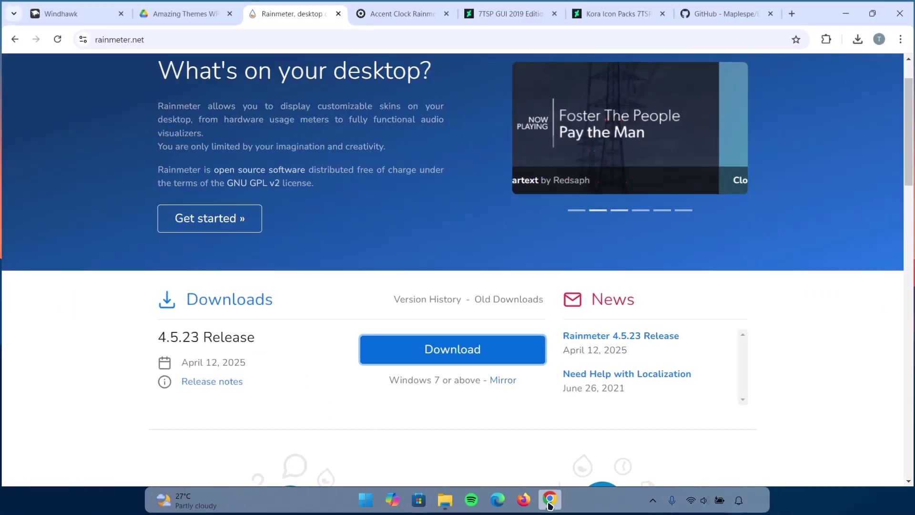
left_click(401, 12)
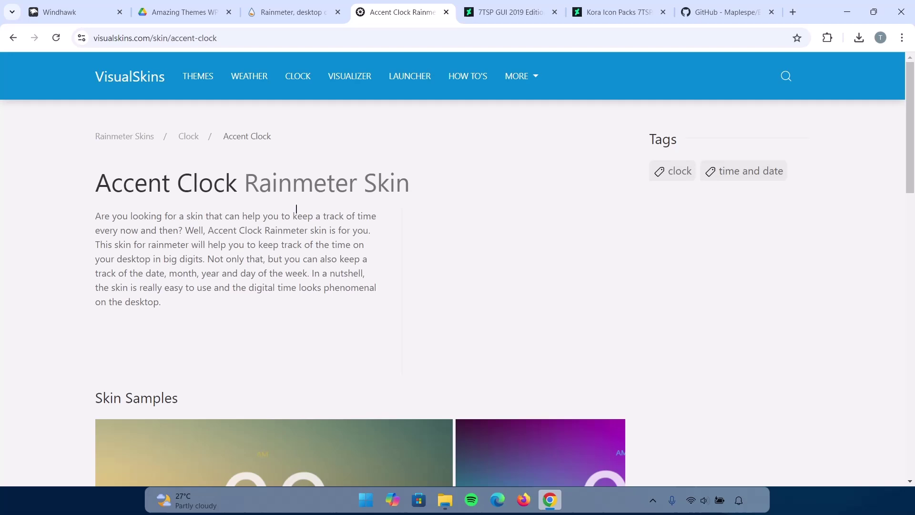
left_click_drag(912, 101, 911, 311)
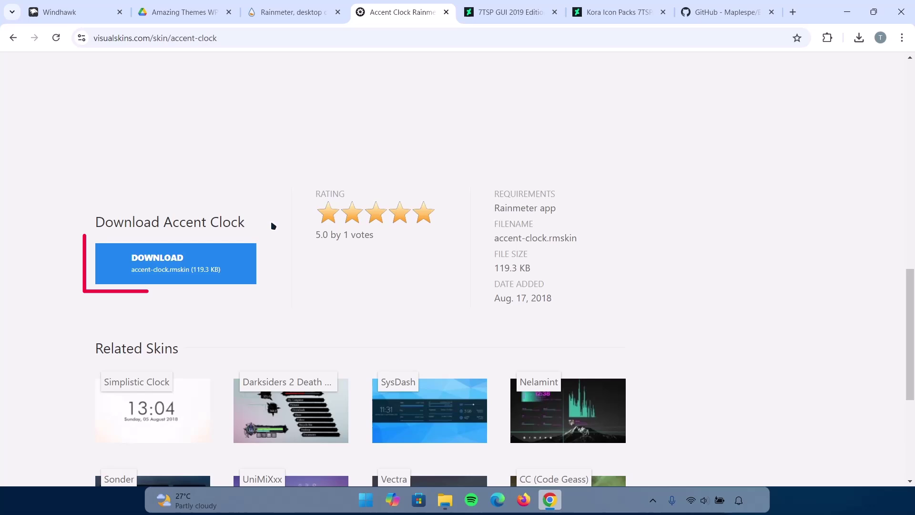
left_click(164, 263)
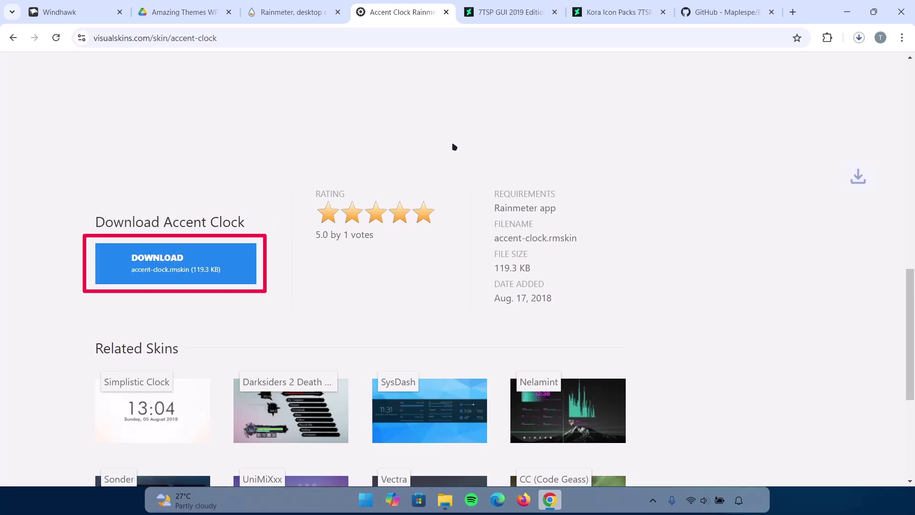
left_click(756, 76)
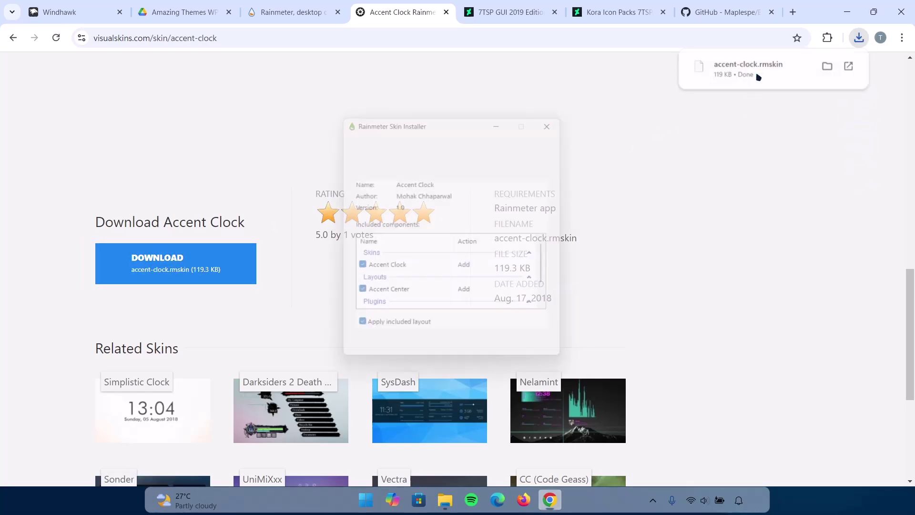
Install Accent Clock, drag it upper centre, preview Start and notifications, then restore Chrome
left_click(499, 359)
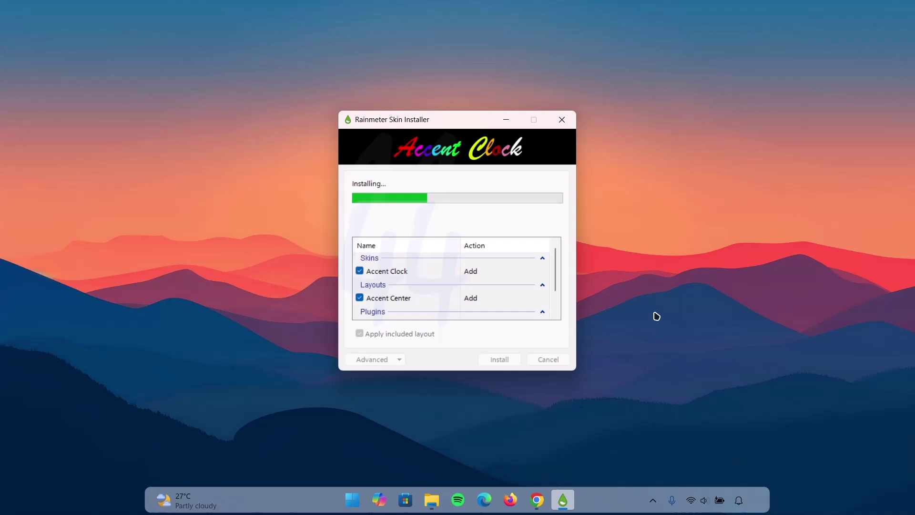
left_click_drag(413, 282, 457, 193)
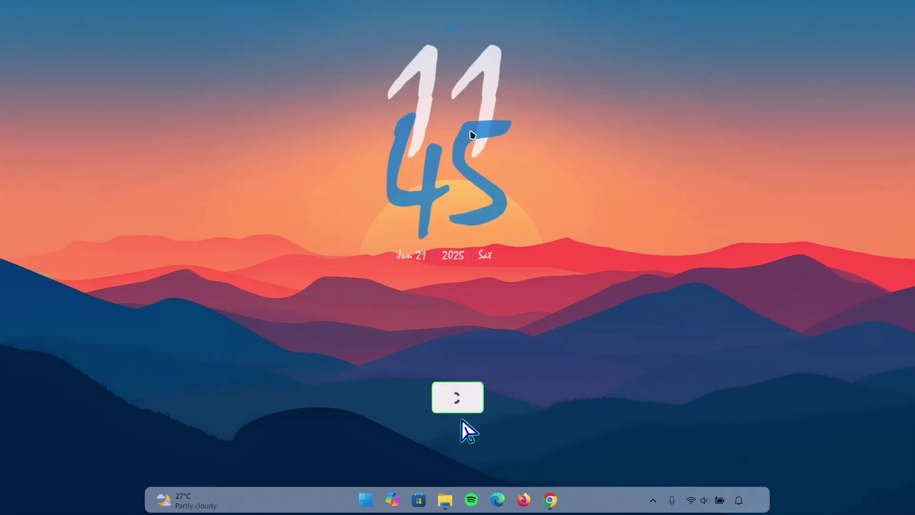
left_click(366, 496)
key("super+n")
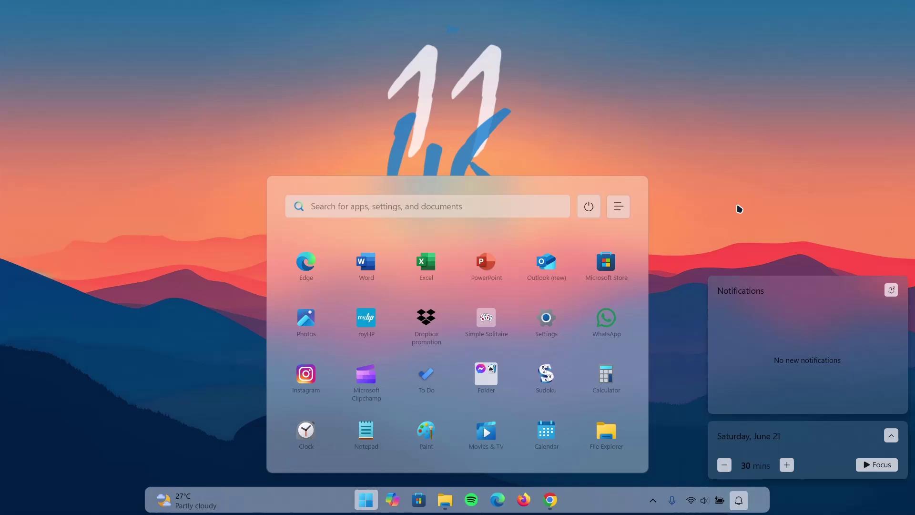
left_click(740, 209)
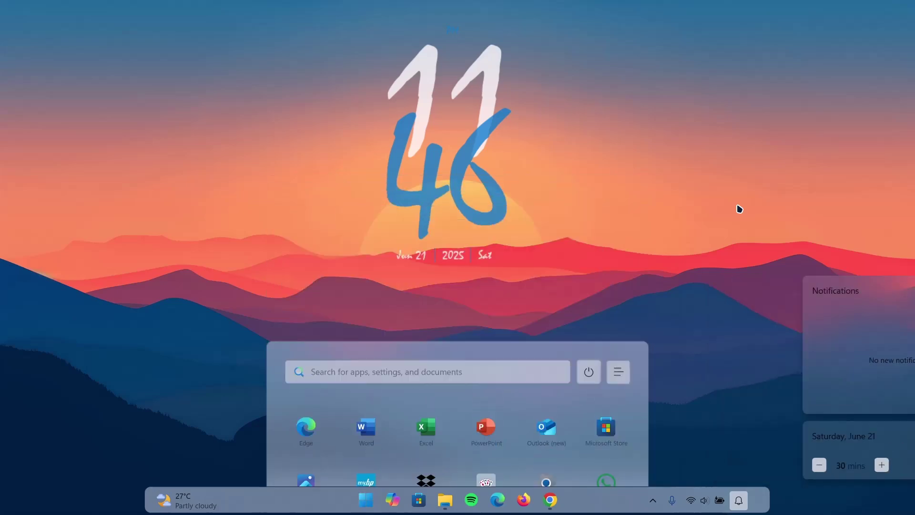
mouse_move(550, 499)
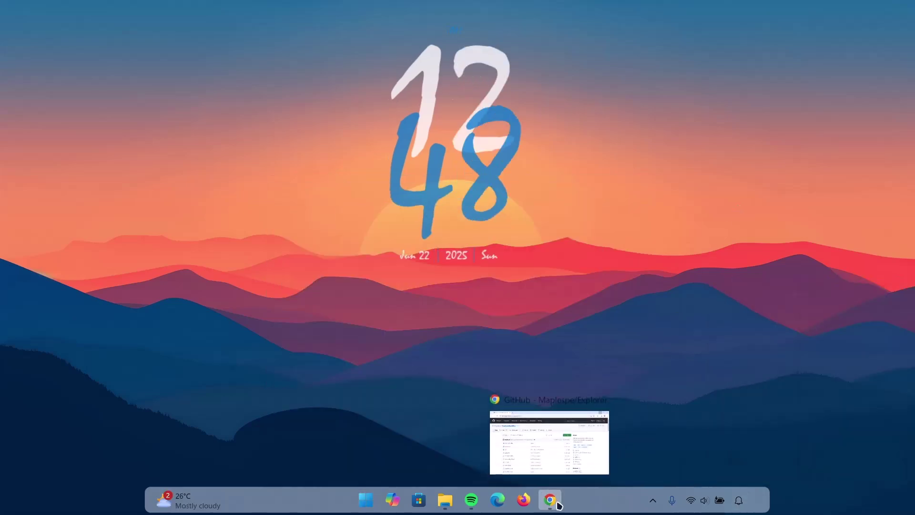
left_click(549, 444)
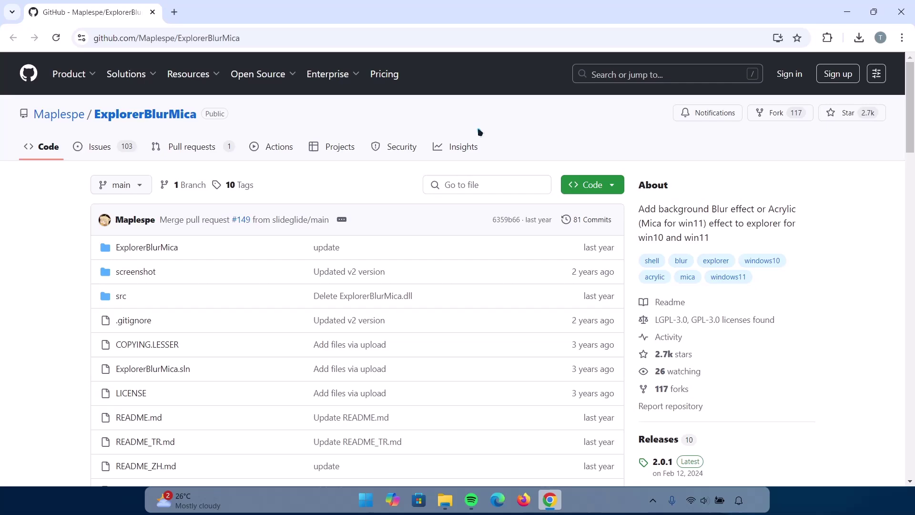
Download Release_x64.zip from the assets of the latest ExplorerBlurMica 2.0.1 release
scroll(913, 135, "down", 5)
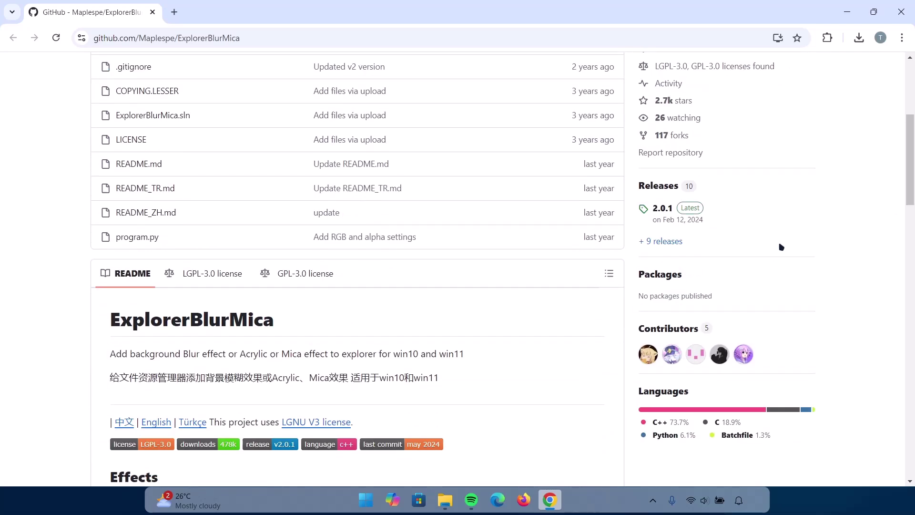
left_click(694, 211)
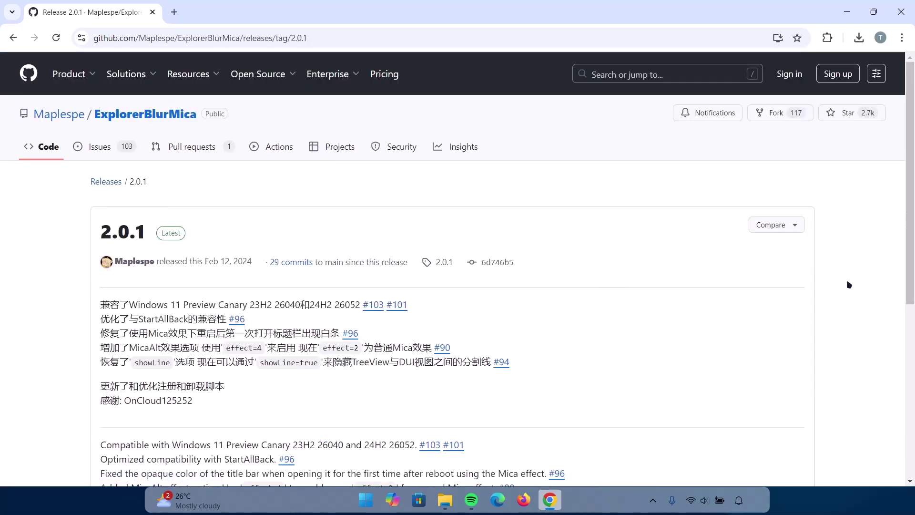
scroll(905, 242, "down", 7)
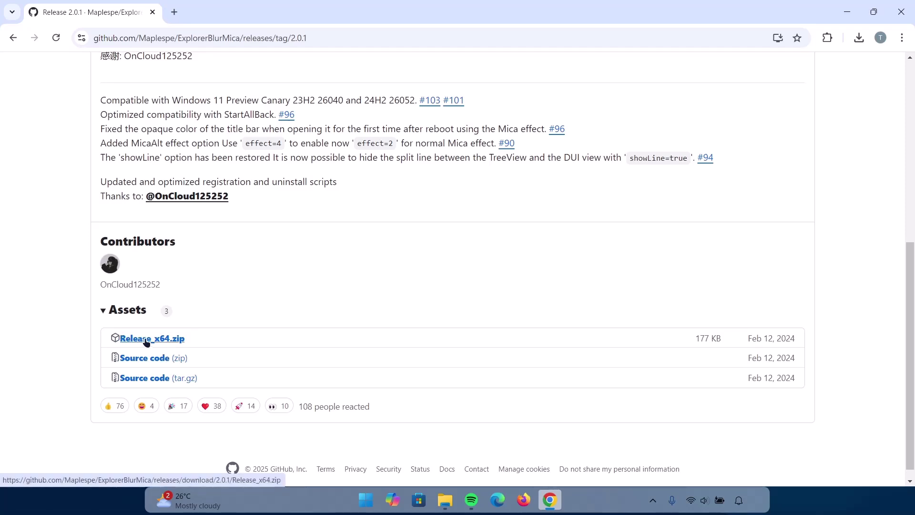
left_click(147, 342)
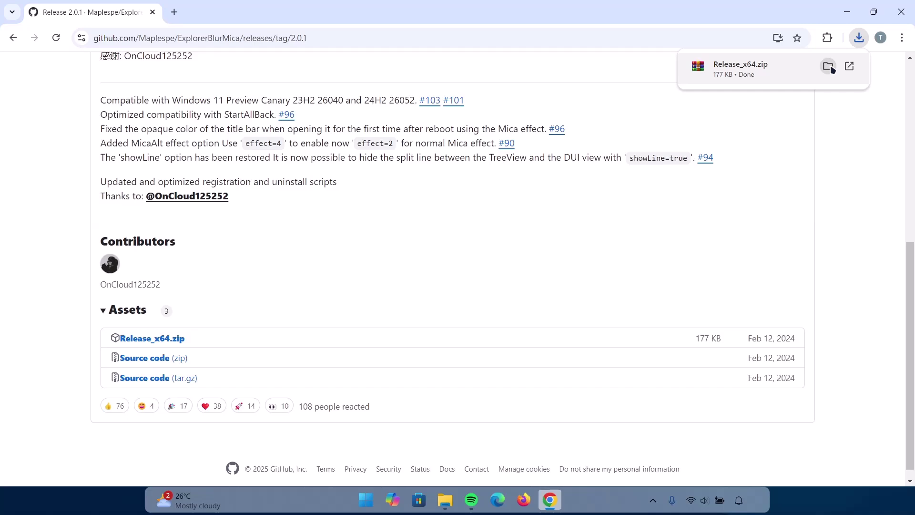
Extract Release_x64.zip in Downloads into its suggested Release_x64 folder
left_click(828, 67)
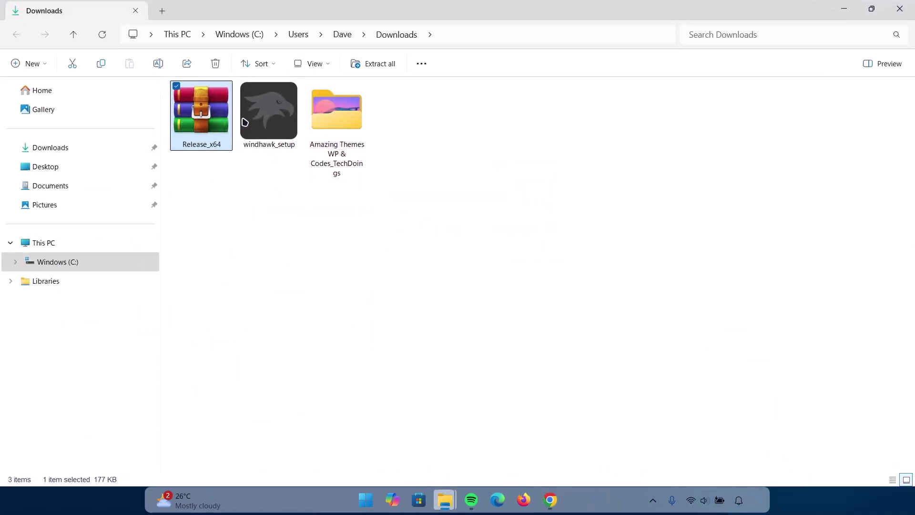
left_click(382, 66)
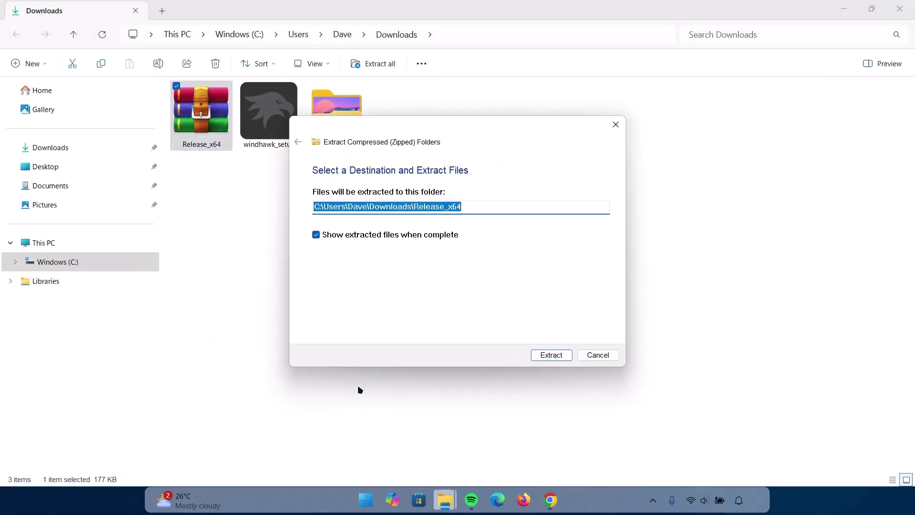
left_click(551, 356)
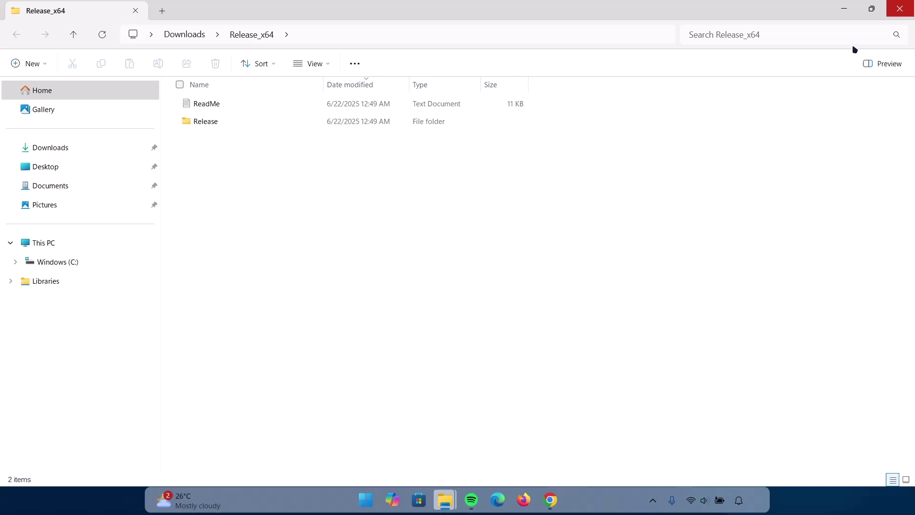
left_click(890, 12)
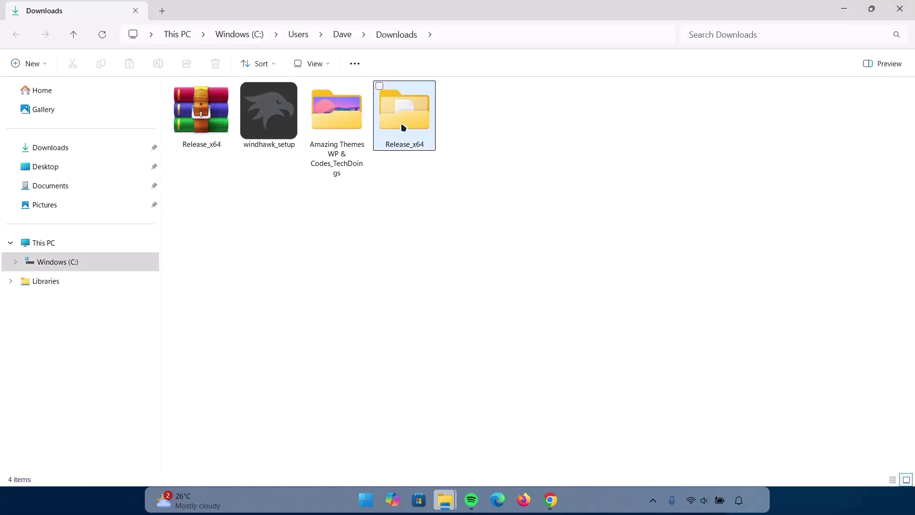
Cut the Release_x64 folder and paste it into the root of Windows (C:)
left_click(412, 114)
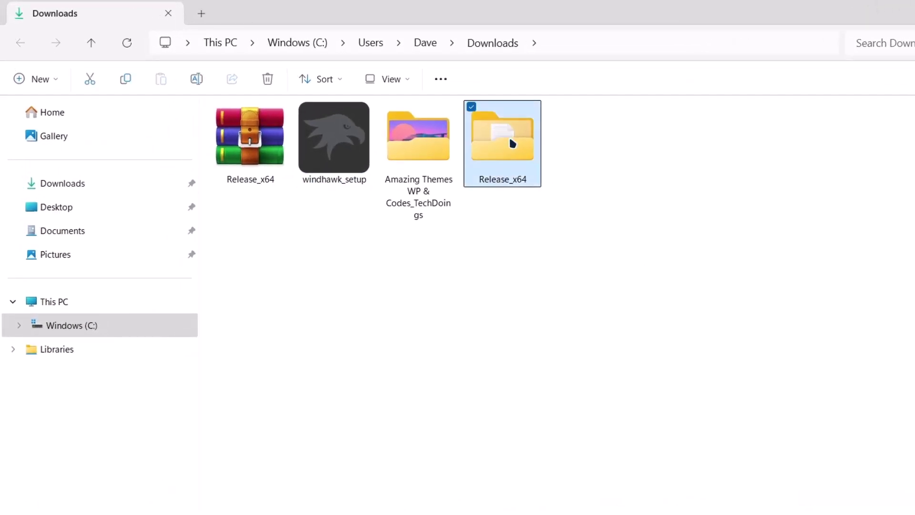
right_click(513, 143)
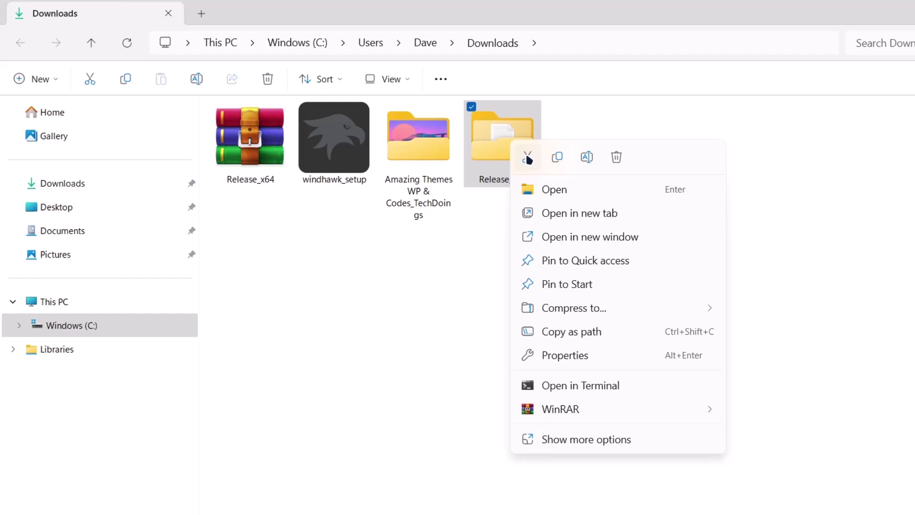
left_click(528, 155)
left_click(58, 329)
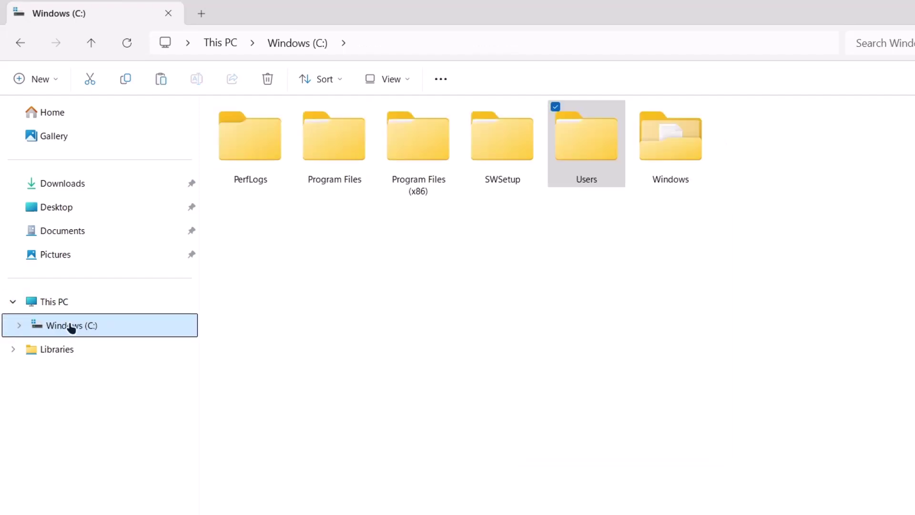
right_click(789, 265)
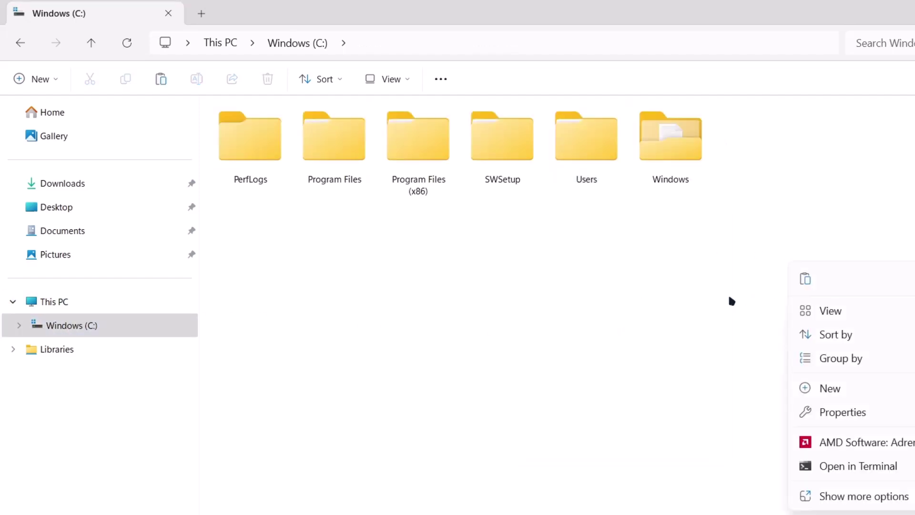
left_click(804, 279)
left_click(658, 200)
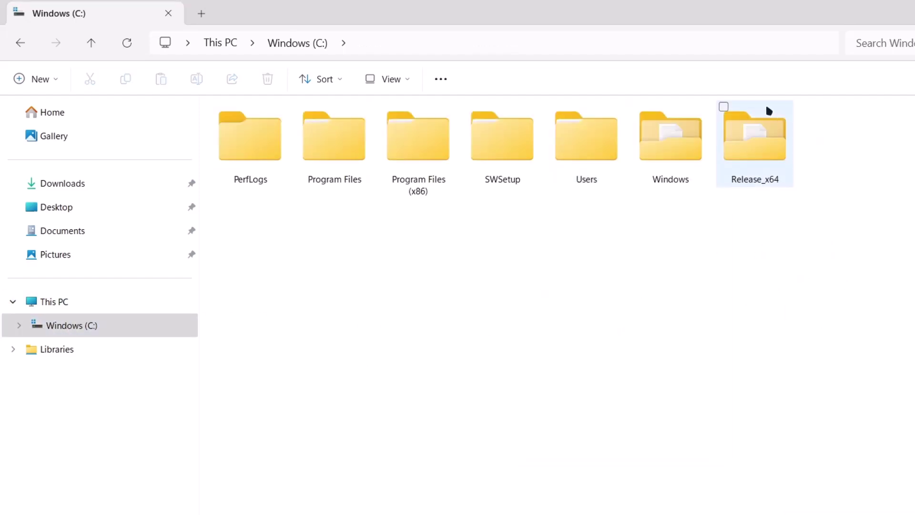
Launch the register script from C:\Release_x64\Release
double_click(754, 146)
double_click(265, 129)
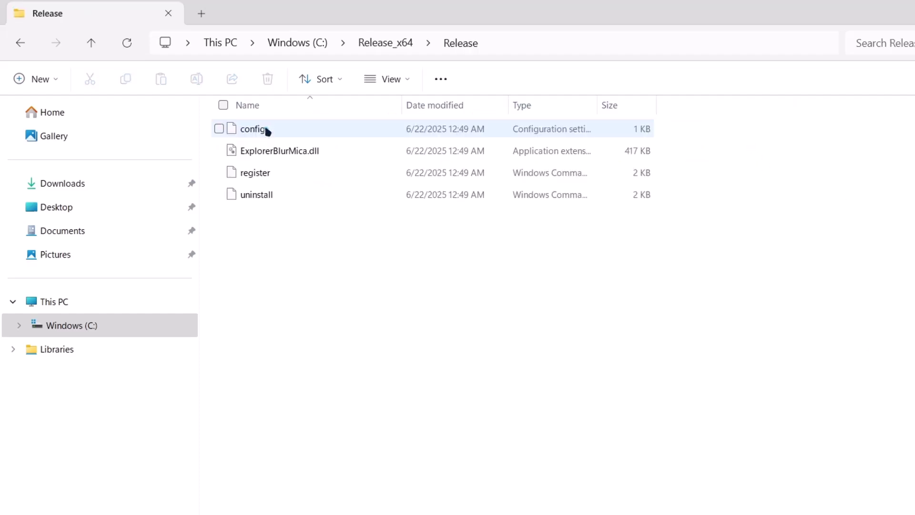
double_click(272, 172)
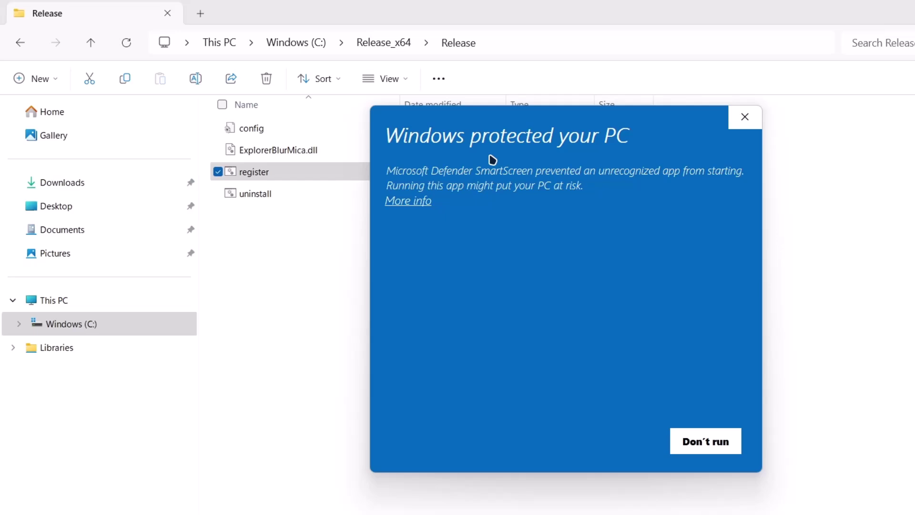
Run register past the SmartScreen warning, acknowledge the RegSvr32 success and close the console
left_click(389, 195)
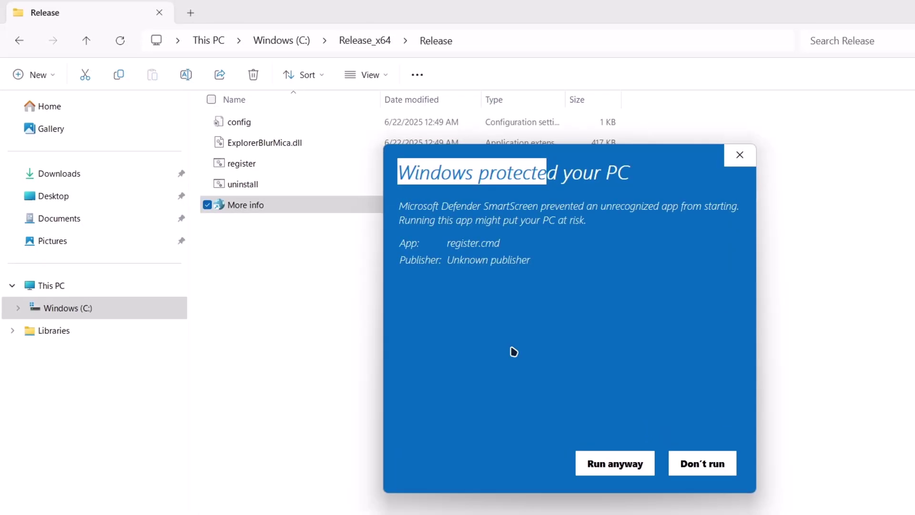
left_click(588, 461)
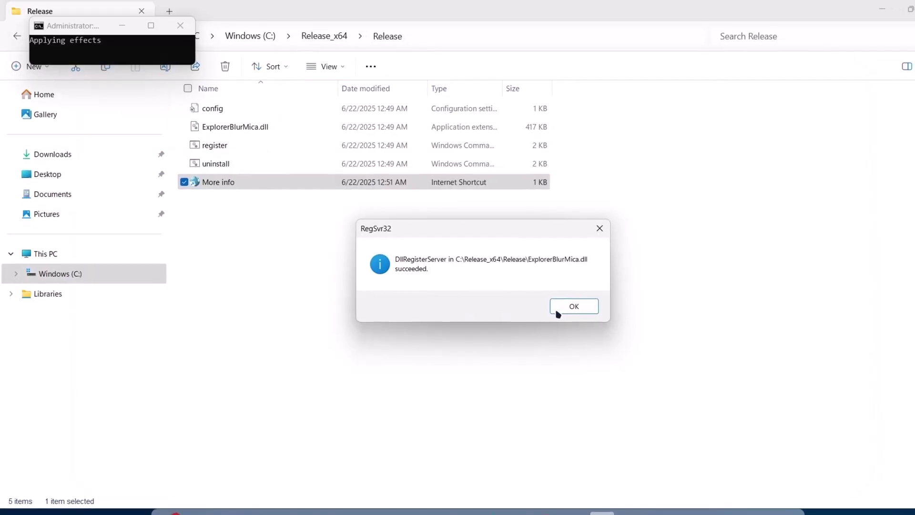
left_click(560, 311)
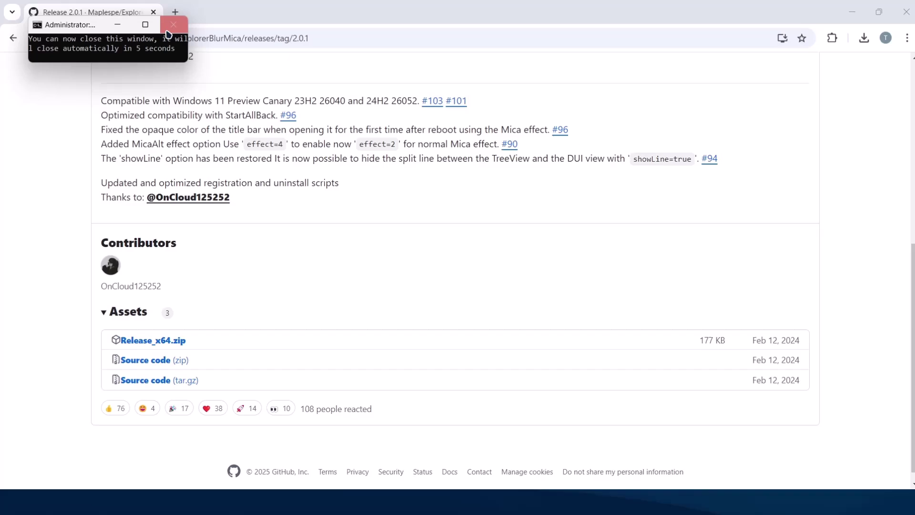
left_click(175, 24)
left_click(847, 12)
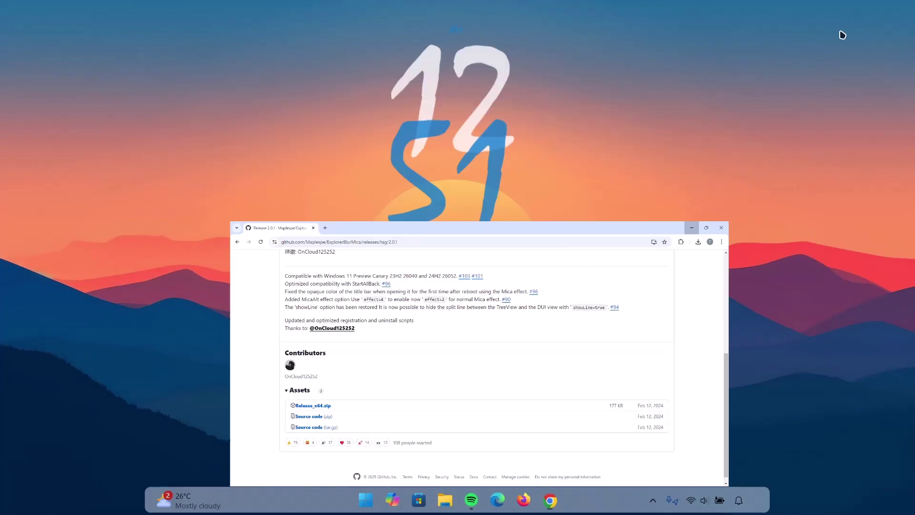
Open a new, restored File Explorer window and browse to C:\Release_x64\Release
key("super+e")
left_click(873, 5)
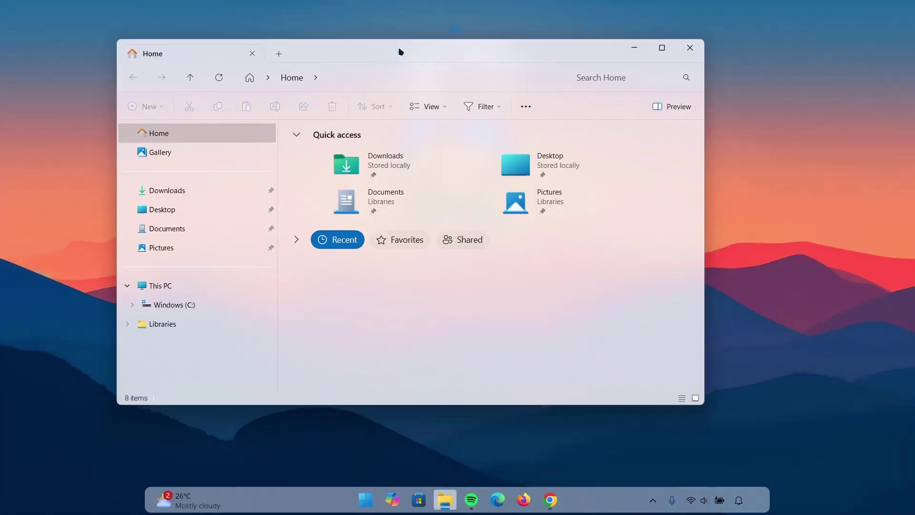
mouse_move(398, 51)
left_mouse_down()
mouse_move(417, 76)
mouse_move(414, 56)
left_mouse_up()
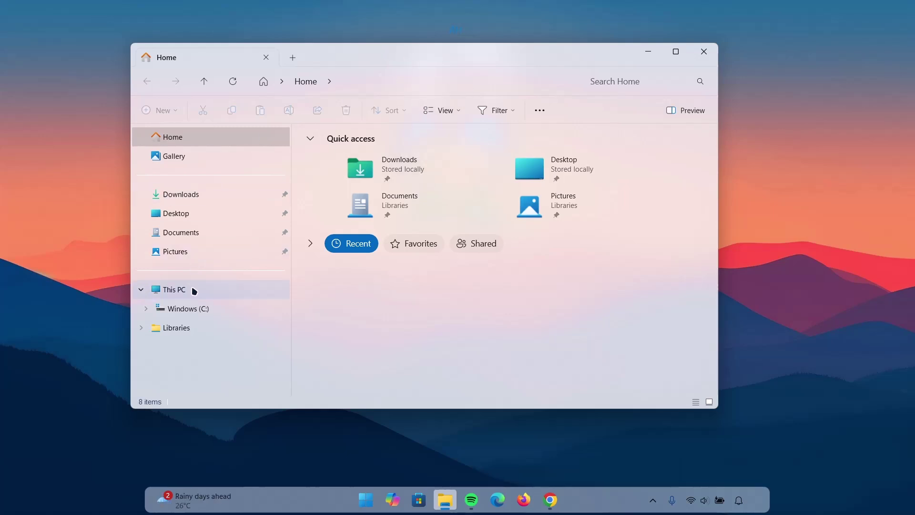
left_click(193, 309)
double_click(532, 155)
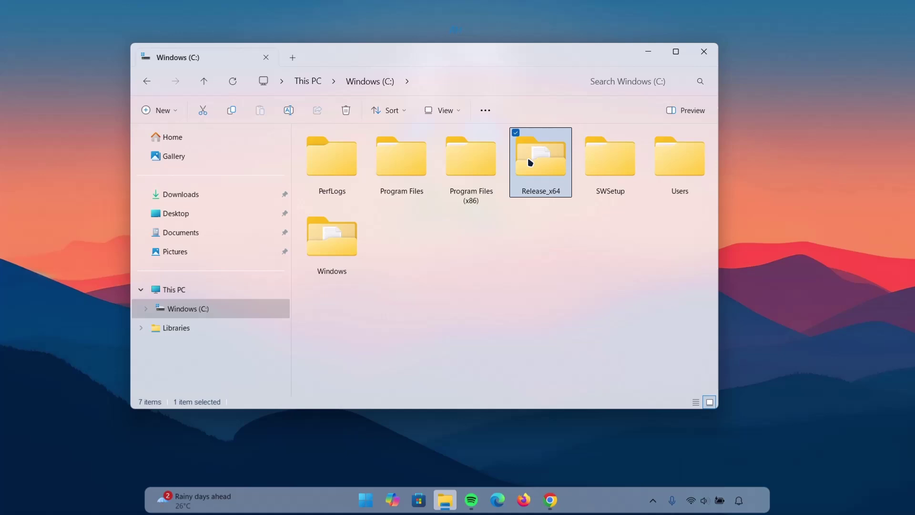
double_click(335, 176)
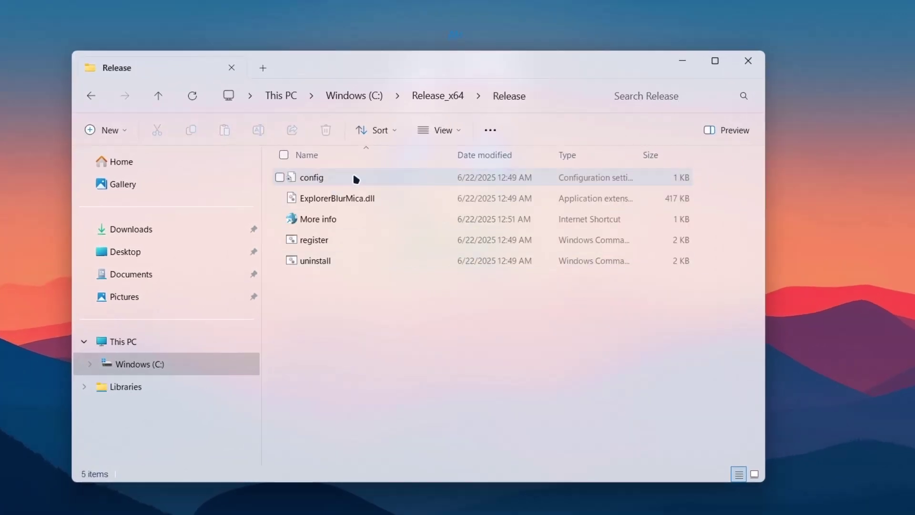
Edit config.ini in Notepad, changing the [light] a value from 200 to 120, save and close
double_click(312, 178)
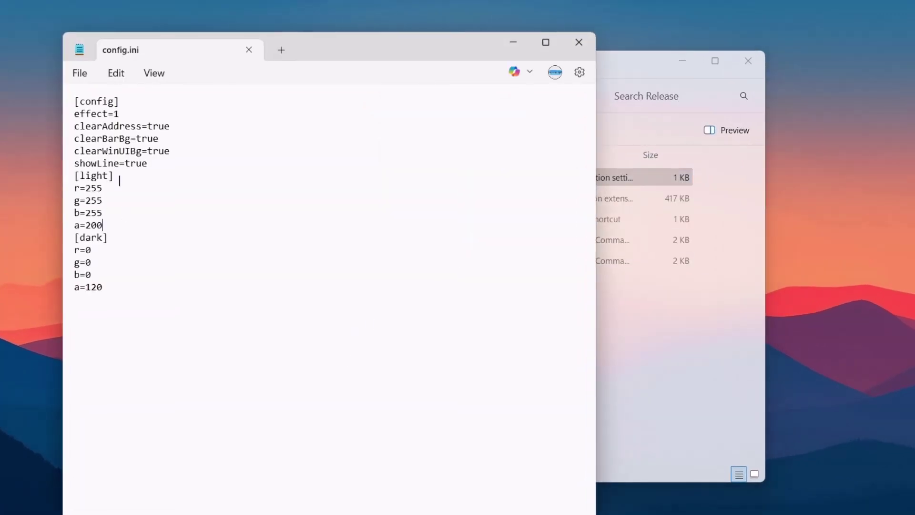
left_click_drag(120, 181, 70, 180)
left_click(106, 225)
left_click(88, 78)
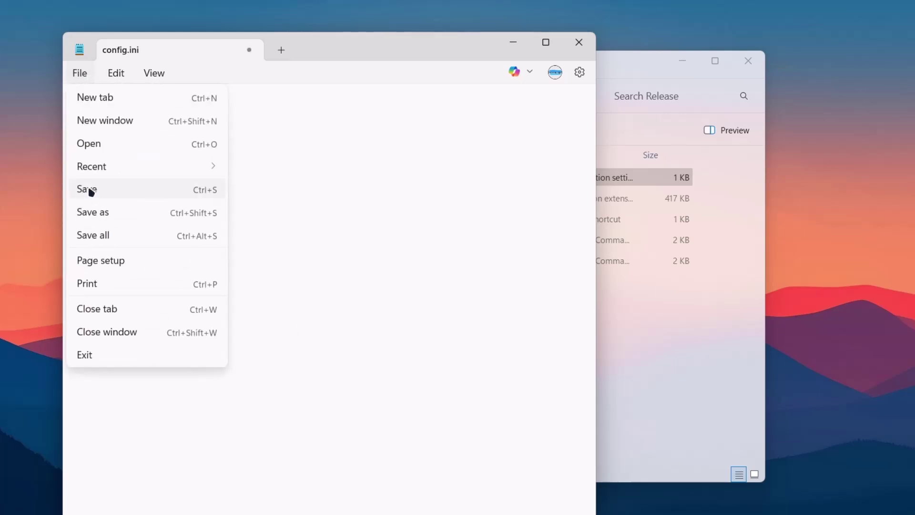
left_click(91, 191)
left_click(579, 42)
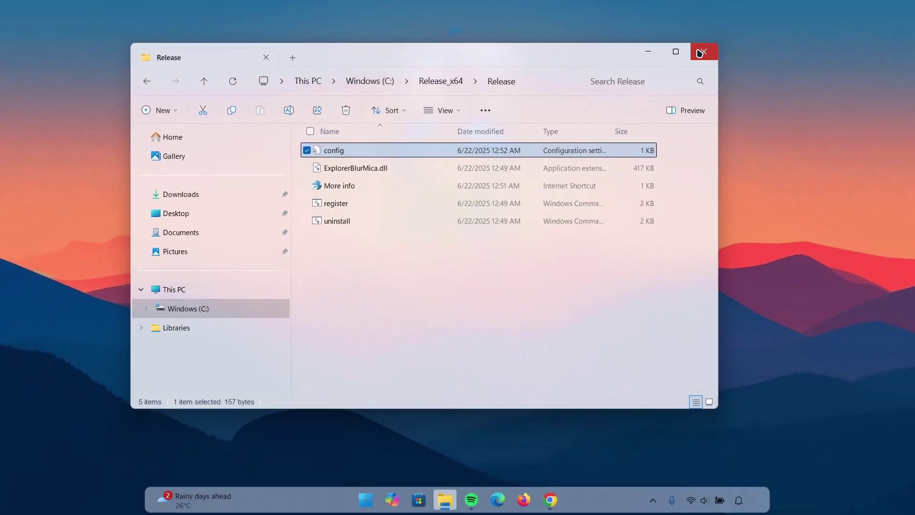
left_click(700, 53)
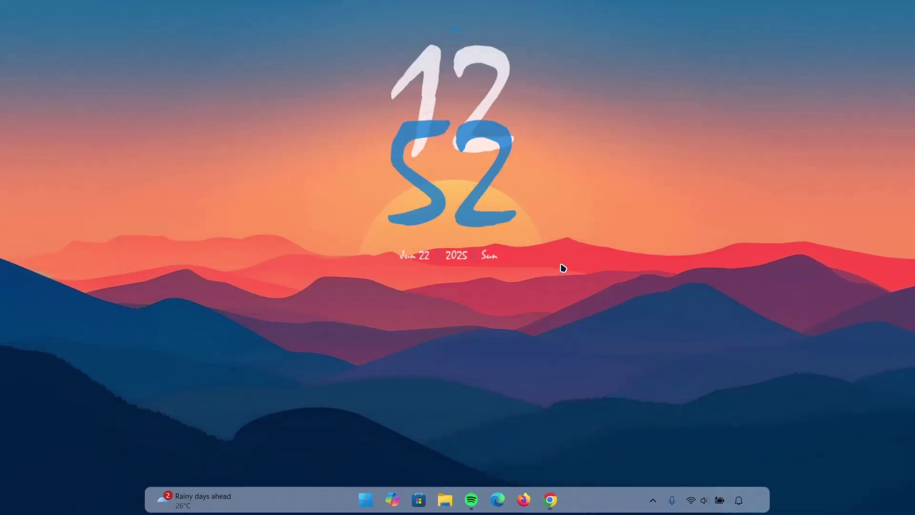
left_click(445, 499)
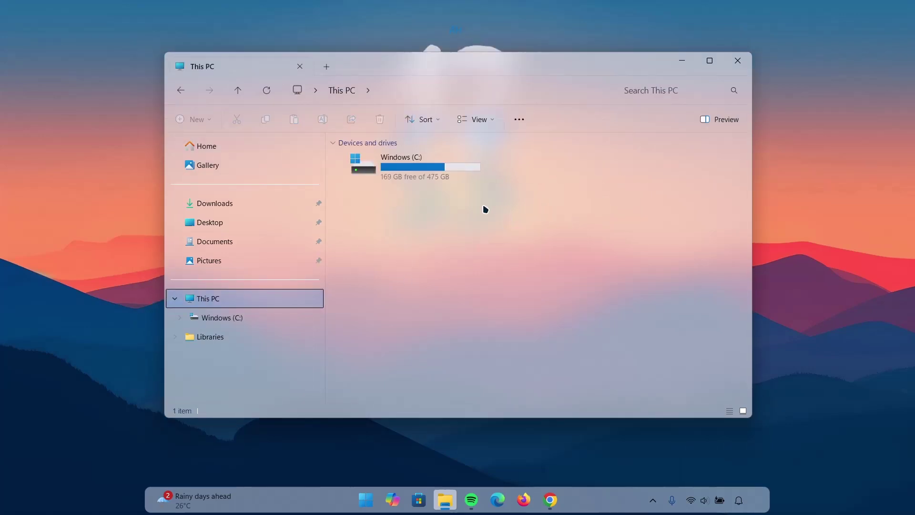
left_click(221, 337)
left_click_drag(663, 59, 661, 52)
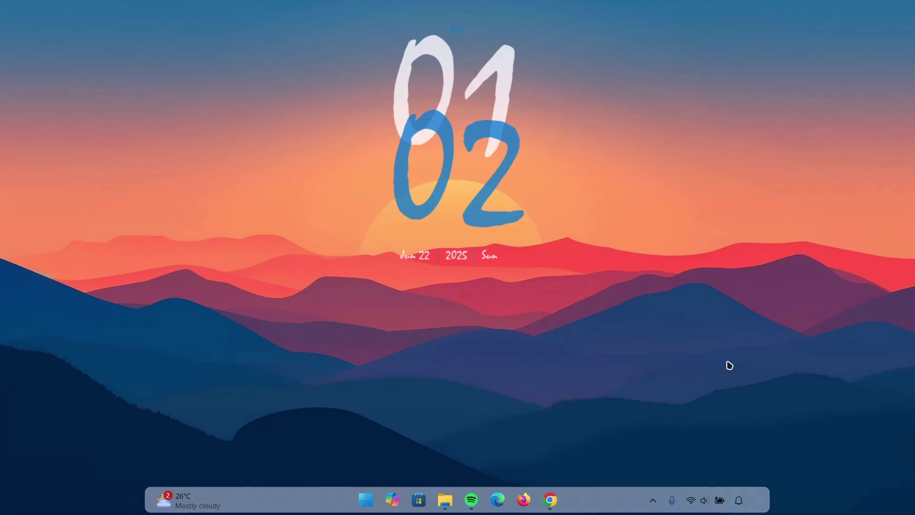
Uninstall Windhawk from Settings > Apps > Installed apps
left_click(366, 500)
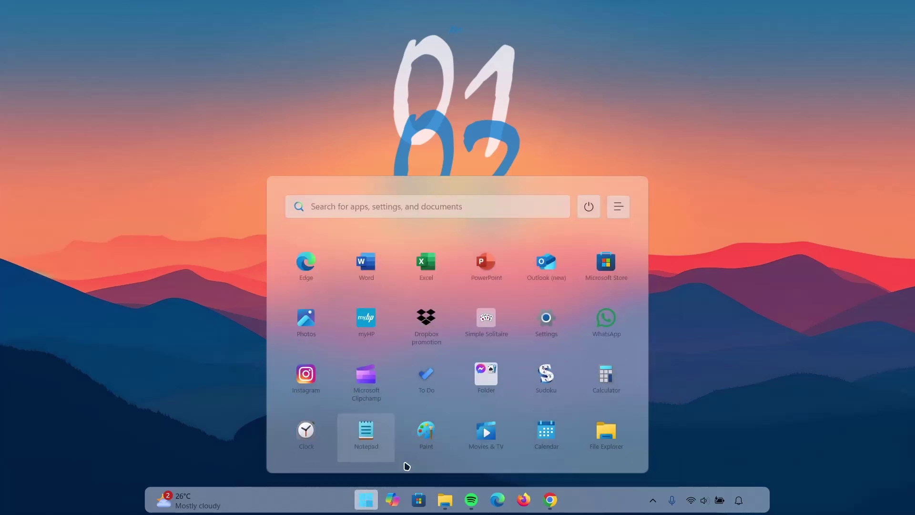
left_click(536, 327)
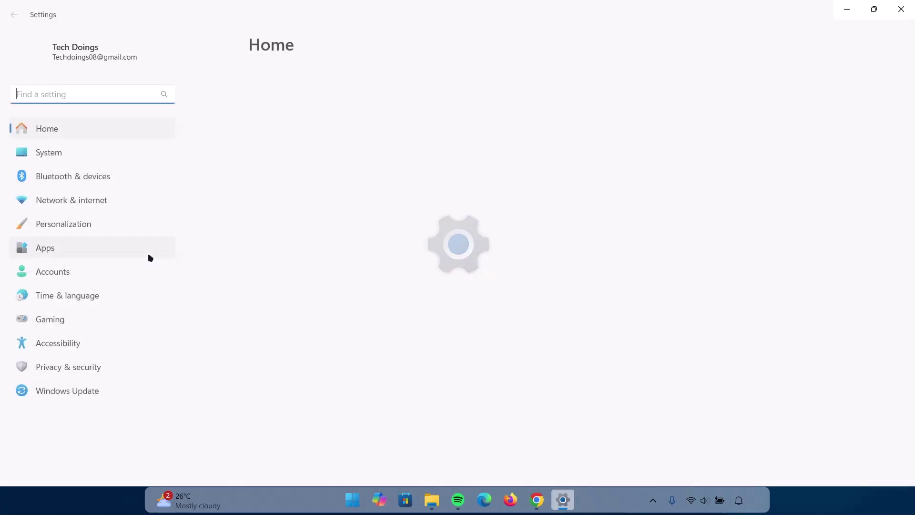
left_click(47, 250)
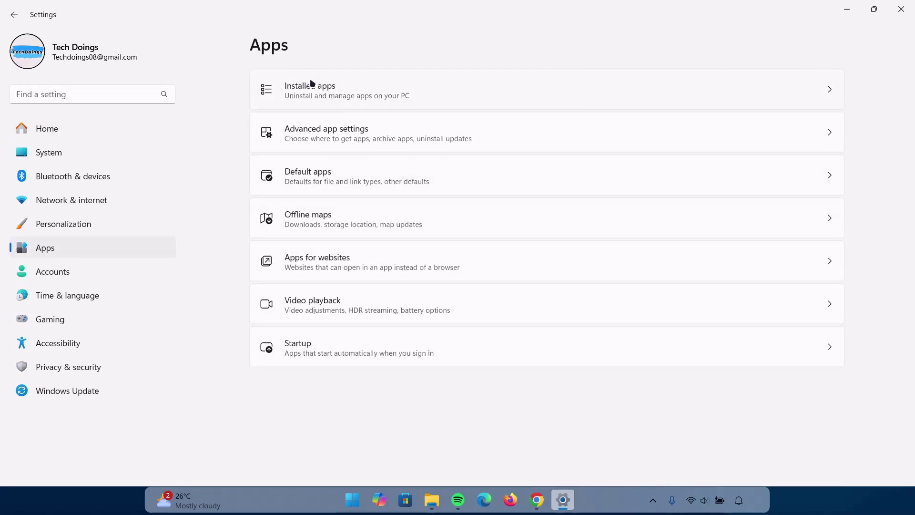
left_click(312, 85)
left_click(309, 77)
type("w")
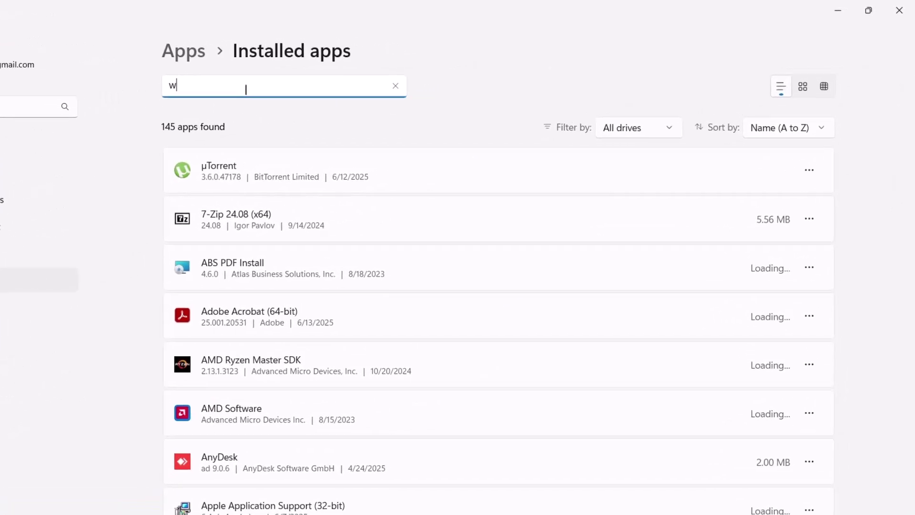
type("indhawk")
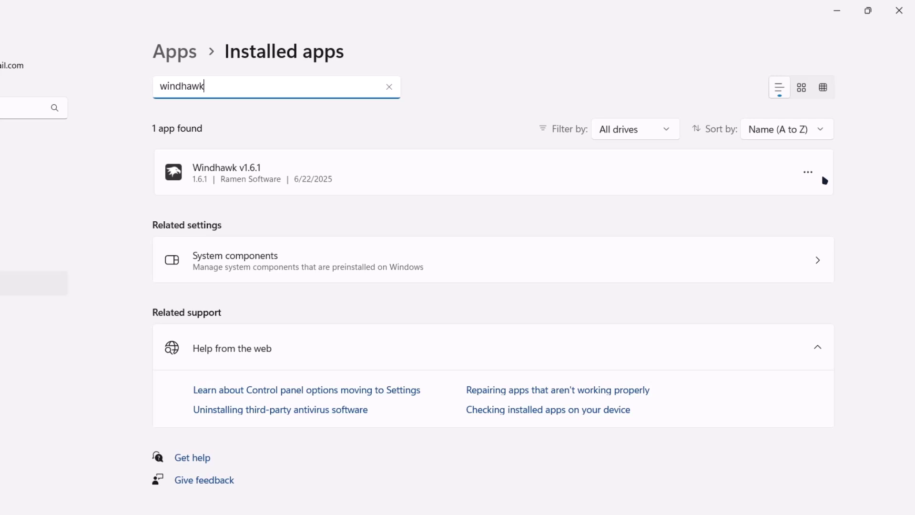
left_click(808, 172)
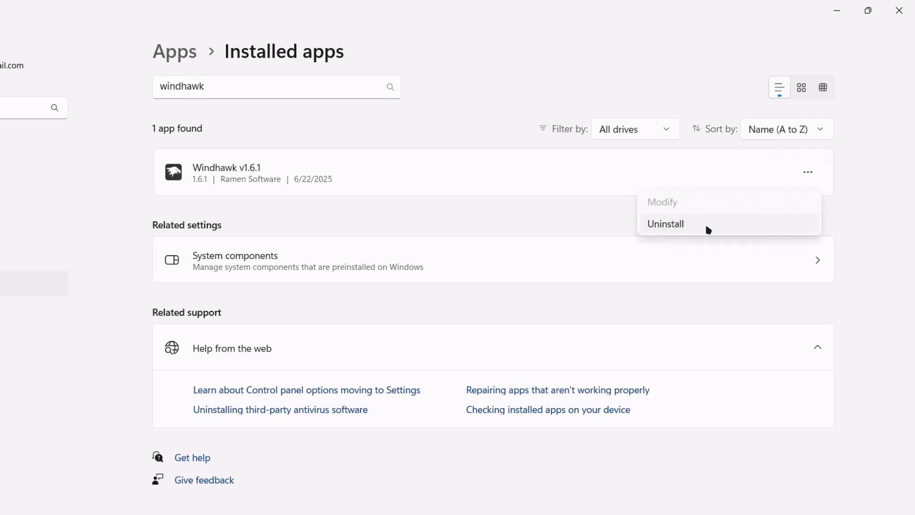
left_click(680, 230)
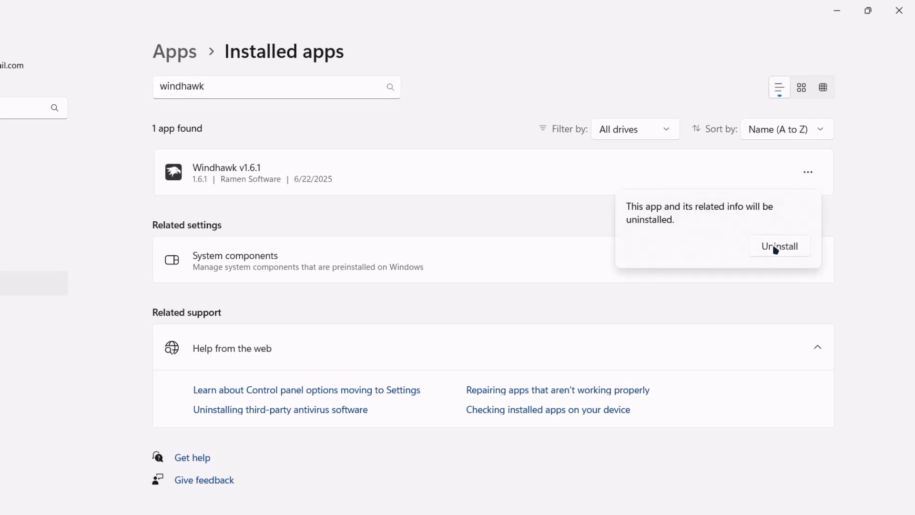
left_click(484, 283)
Search installed apps for rainmeter, dismiss its uninstall prompt, and close Settings
double_click(258, 85)
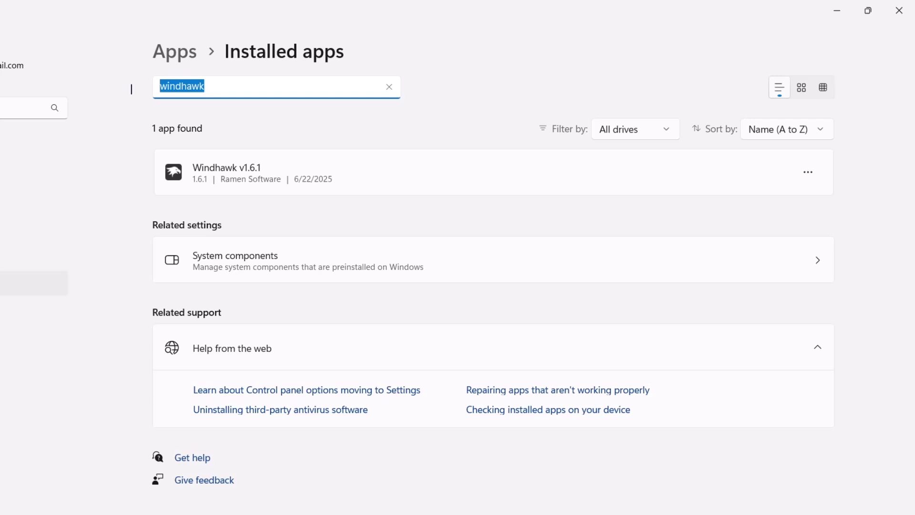
type("rainmeter")
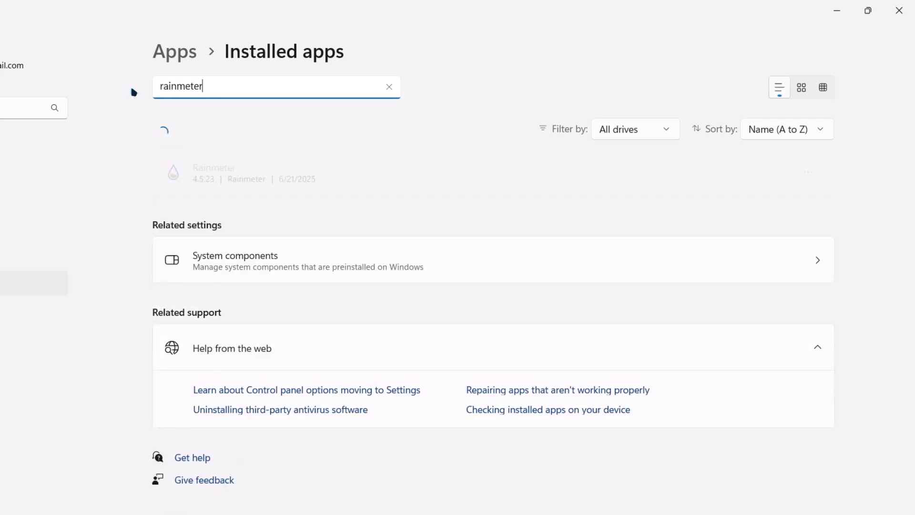
left_click(808, 172)
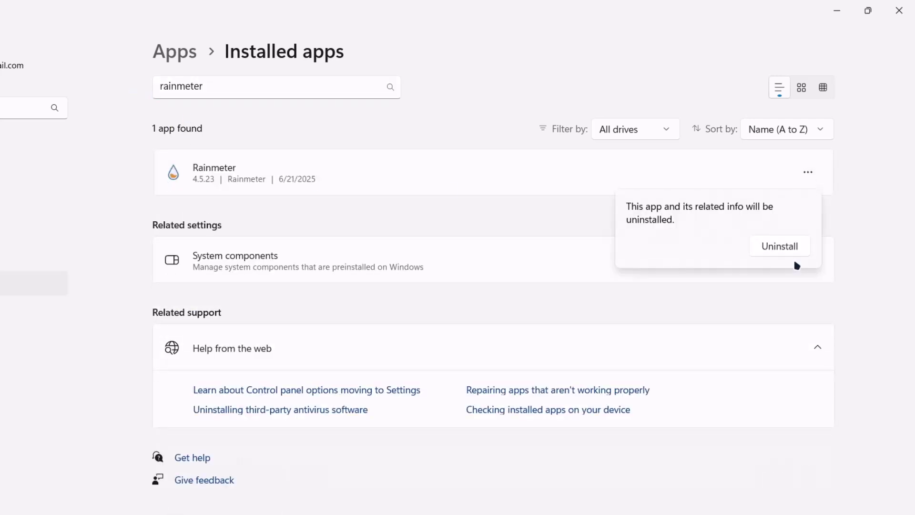
left_click(409, 321)
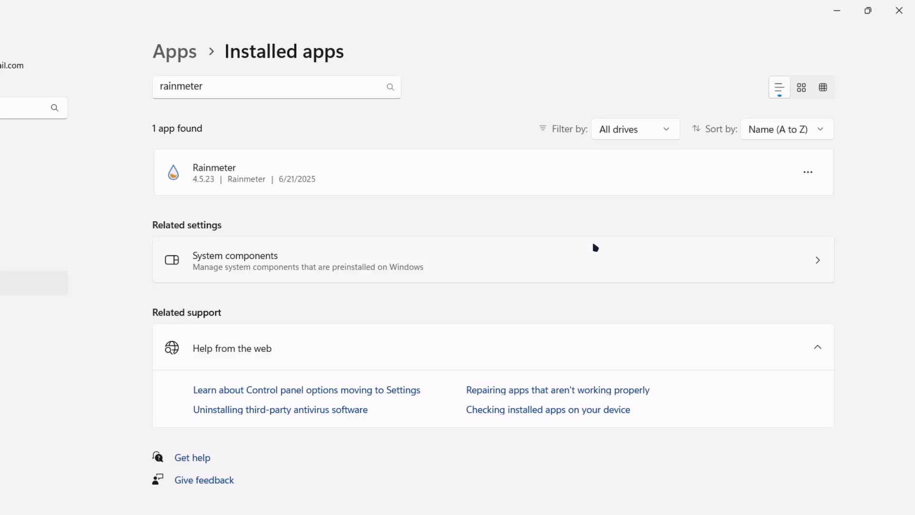
left_click(900, 10)
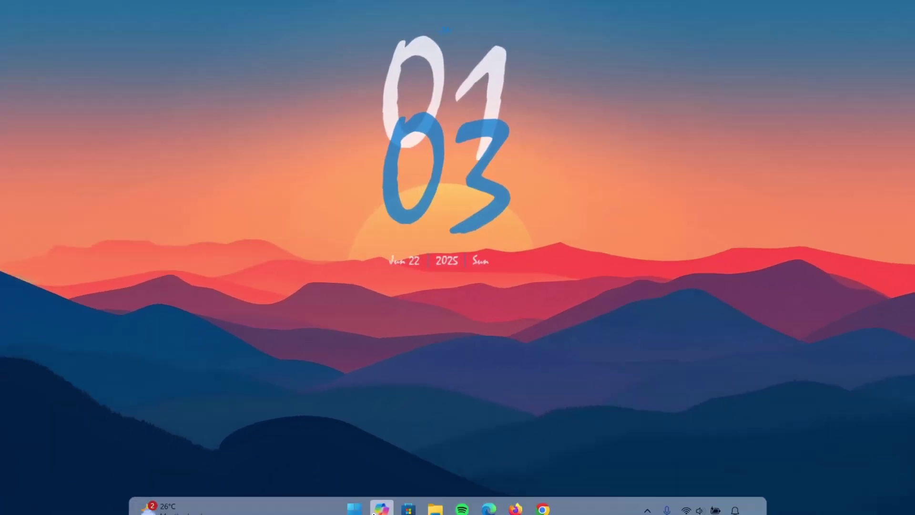
Browse File Explorer to the Release folder in C:\Release_x64
left_click(445, 499)
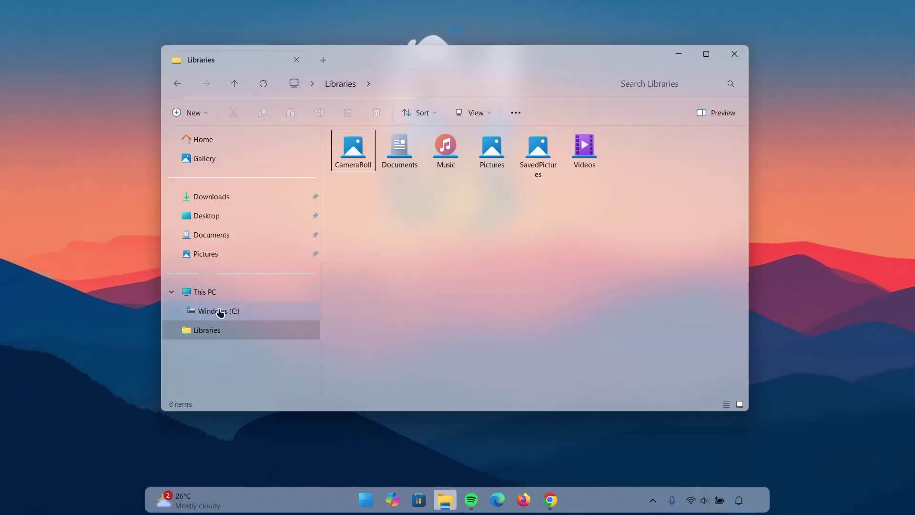
left_click(220, 313)
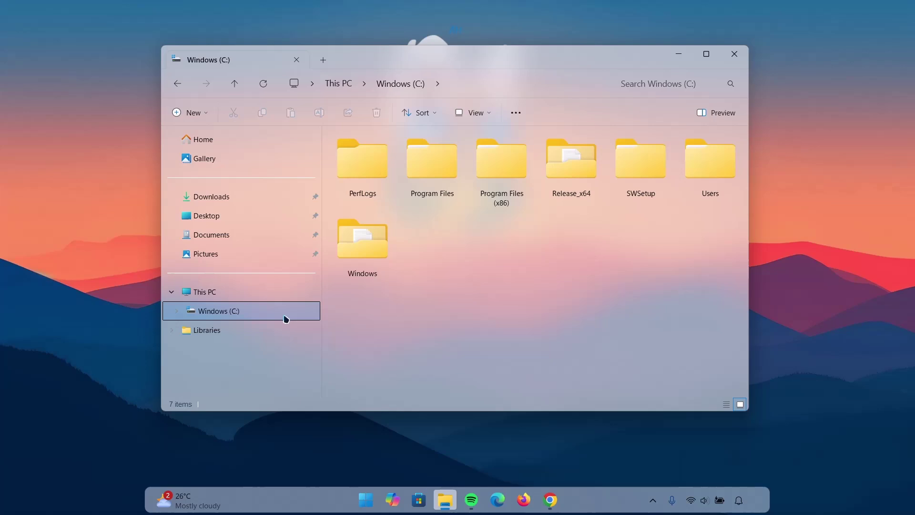
left_click(568, 177)
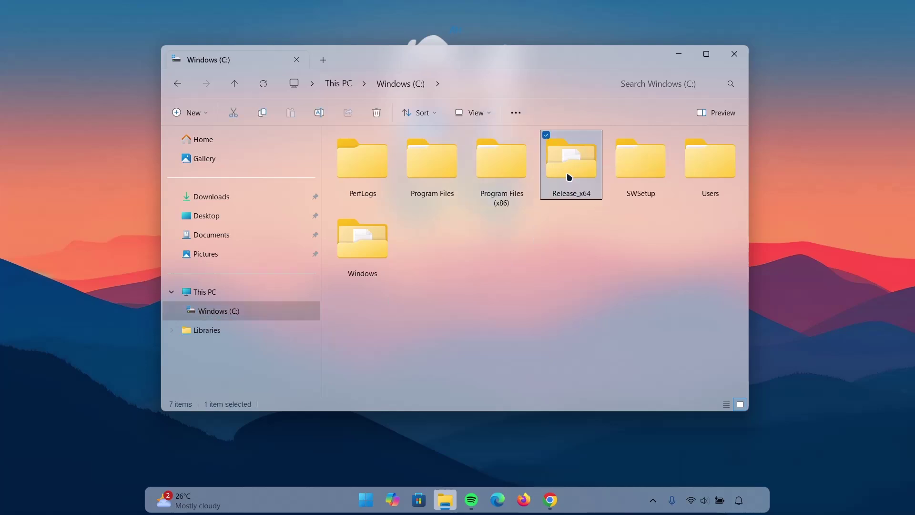
double_click(568, 176)
left_click(373, 152)
double_click(374, 151)
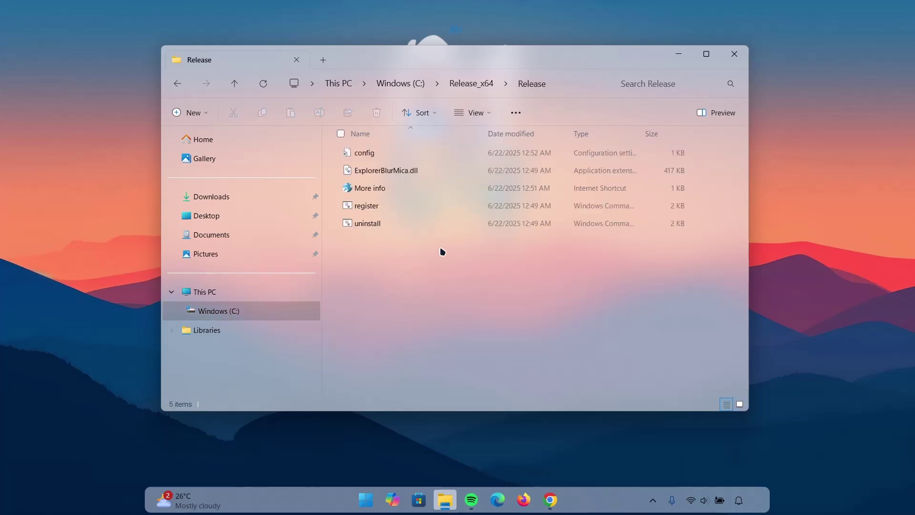
Go back to drive C:, minimise File Explorer, and bring up the Start menu
left_click(178, 84)
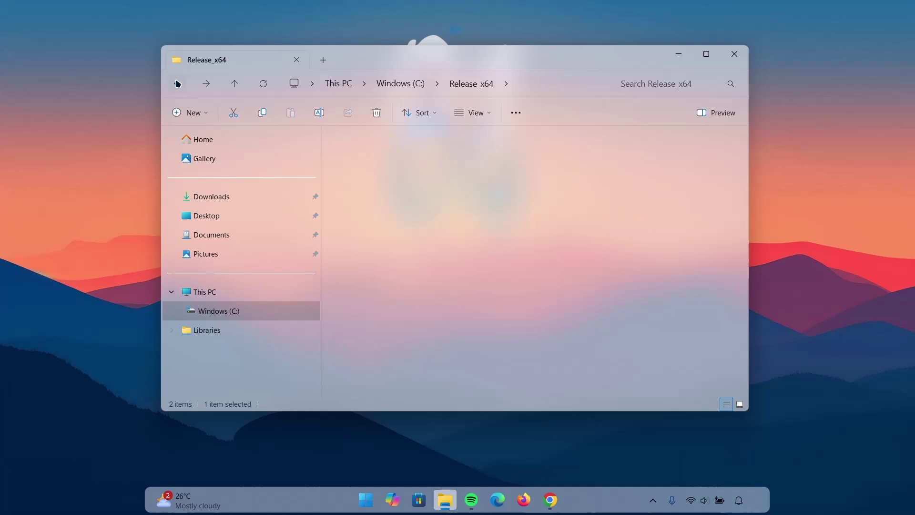
left_click(177, 83)
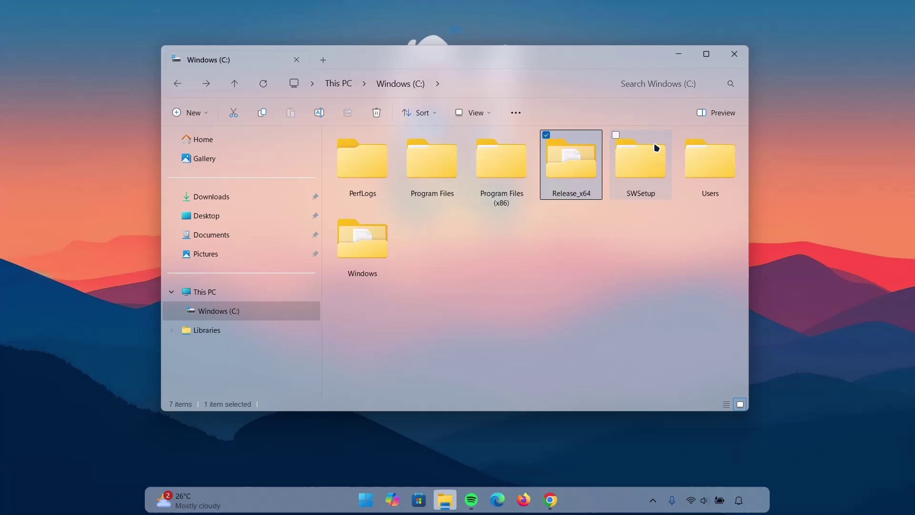
left_click(678, 55)
key("super")
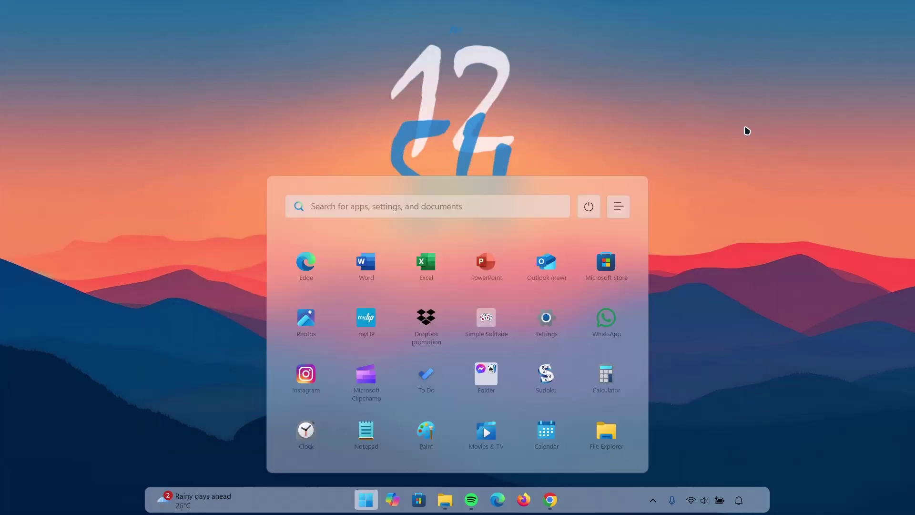